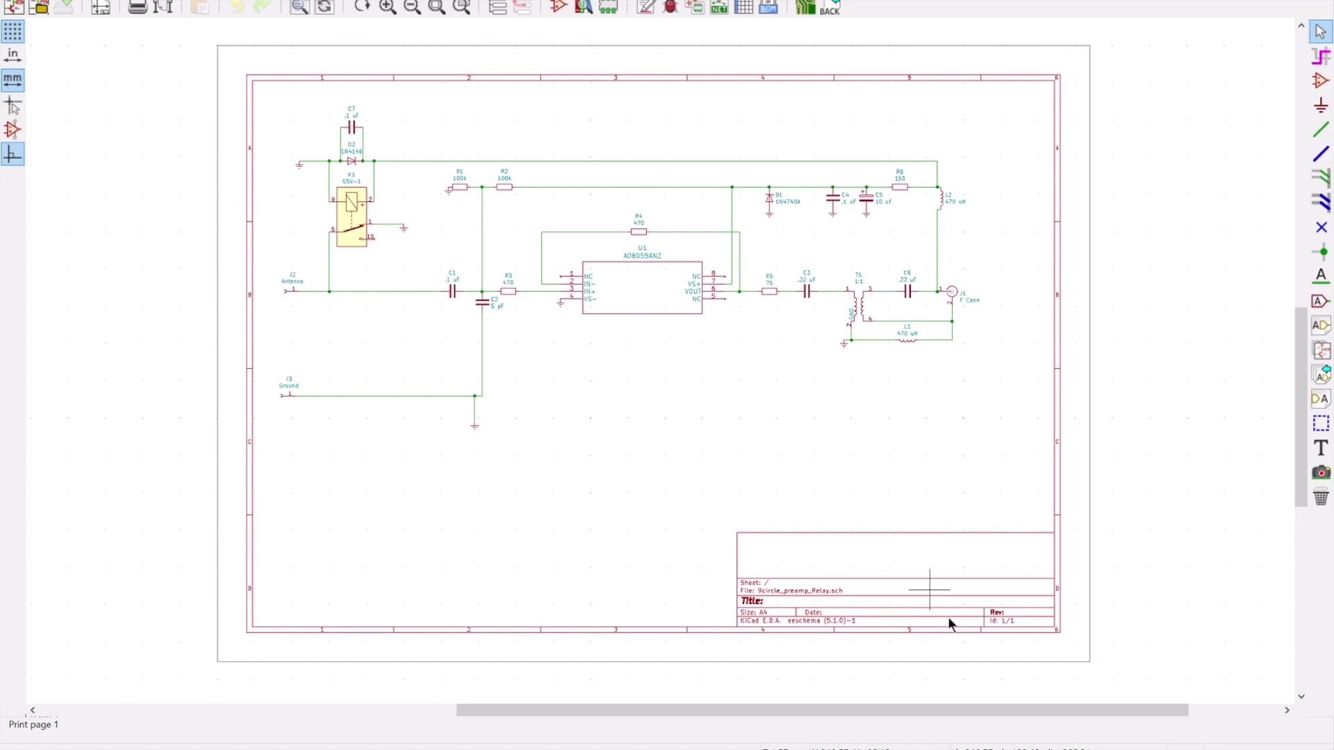
Step: Bring the Pcbnew layout of the preamp relay board forward and open its View menu
mouse_move(954, 744)
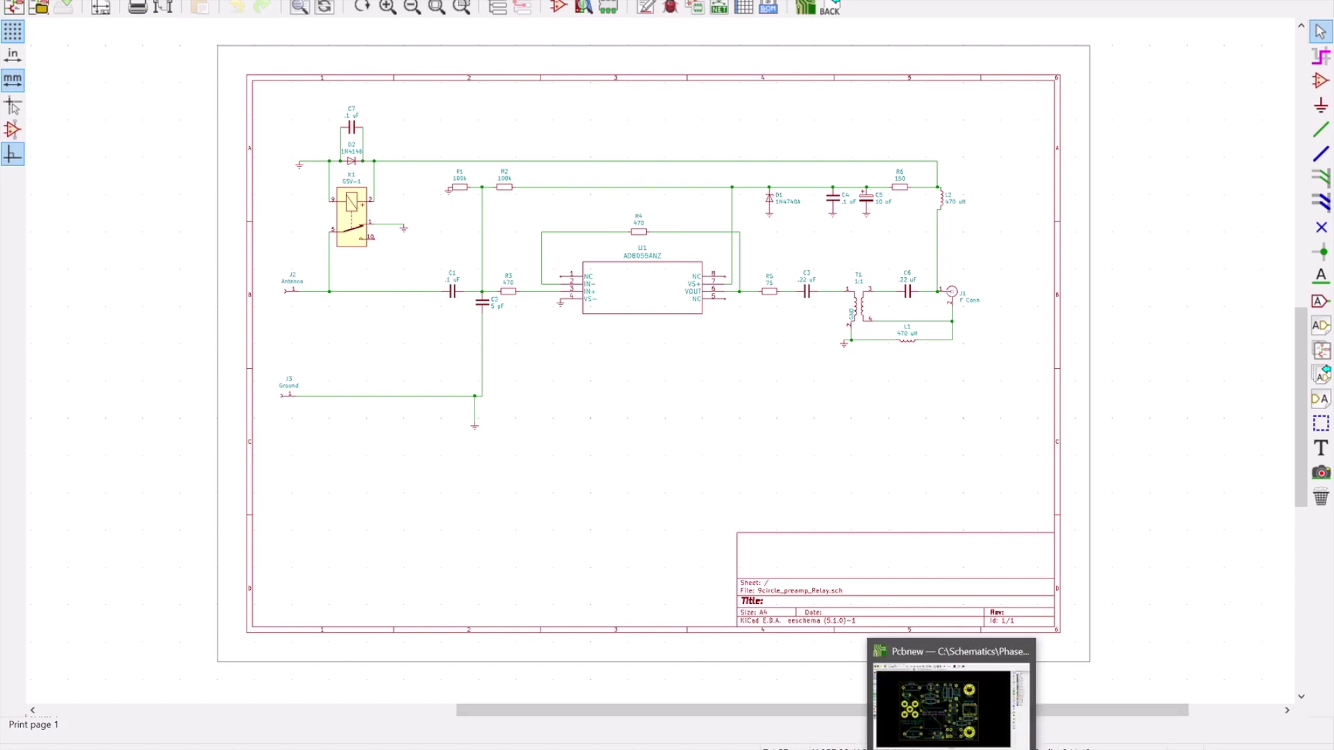
click(949, 687)
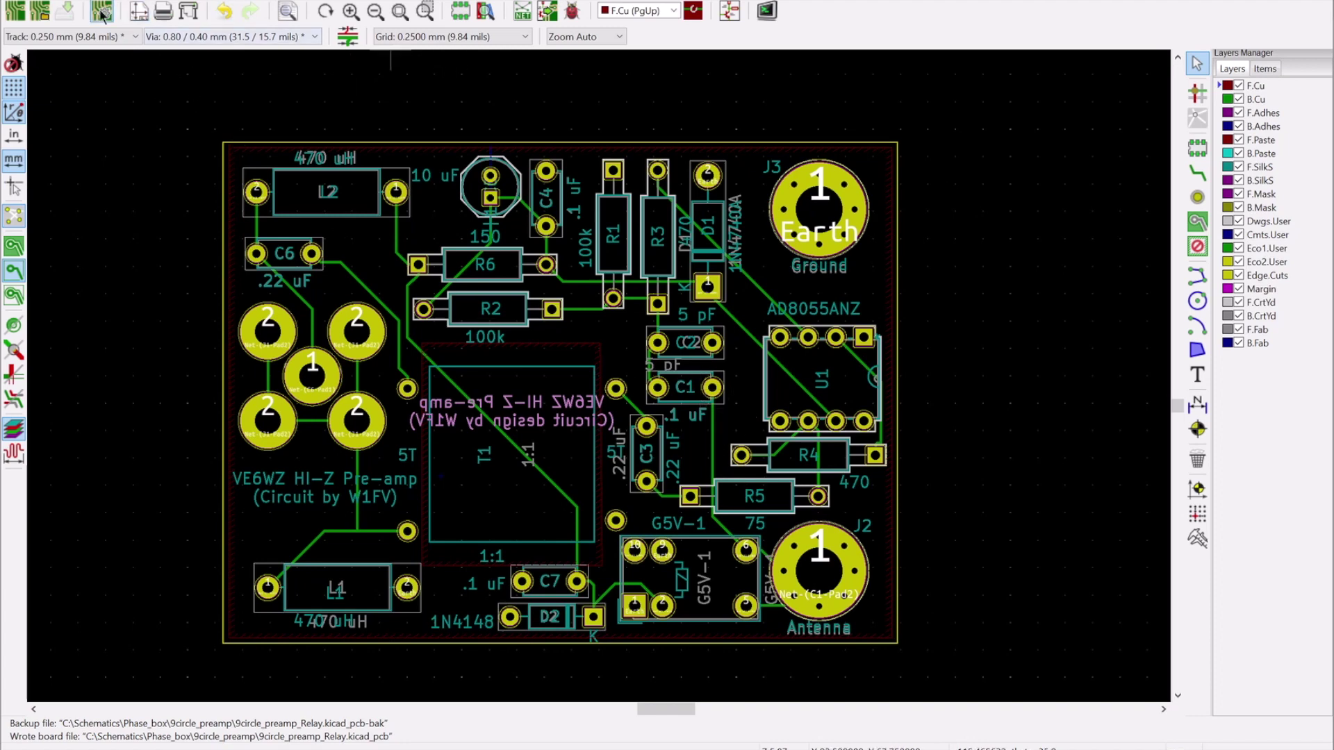
click(61, 2)
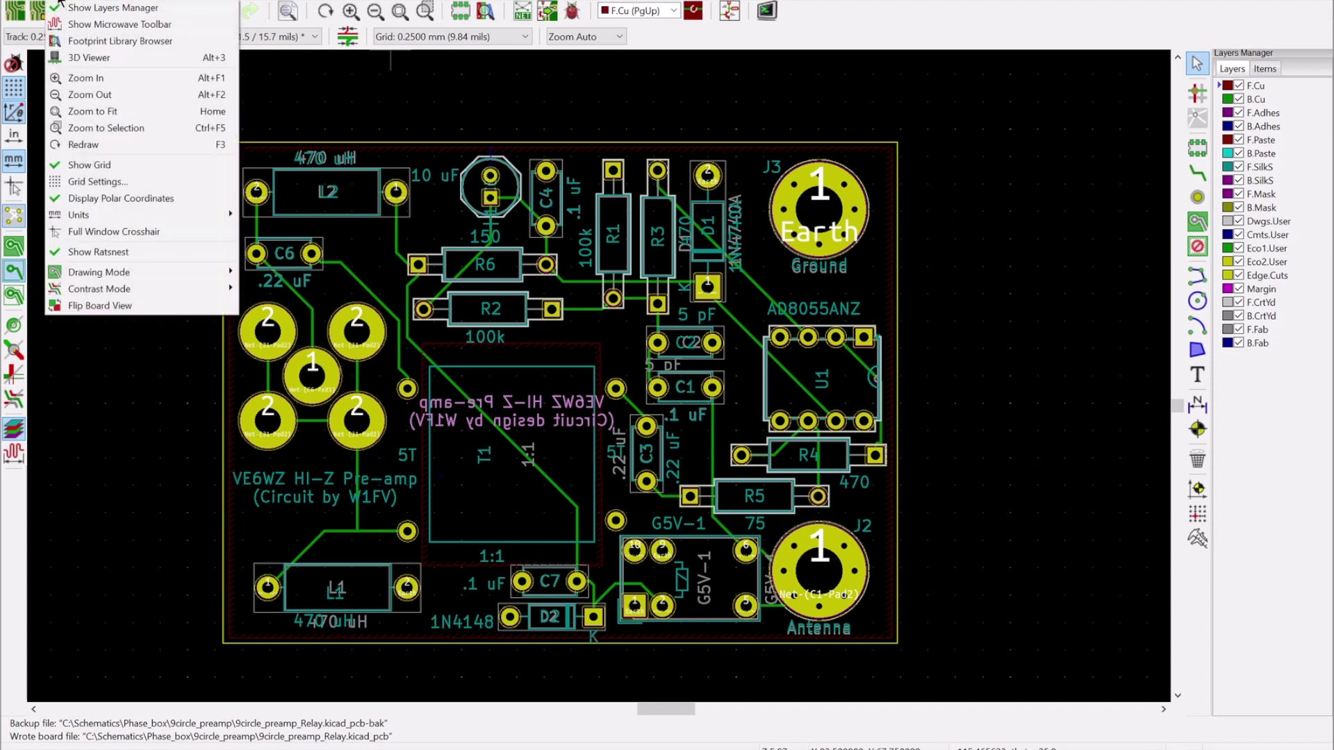
click(82, 55)
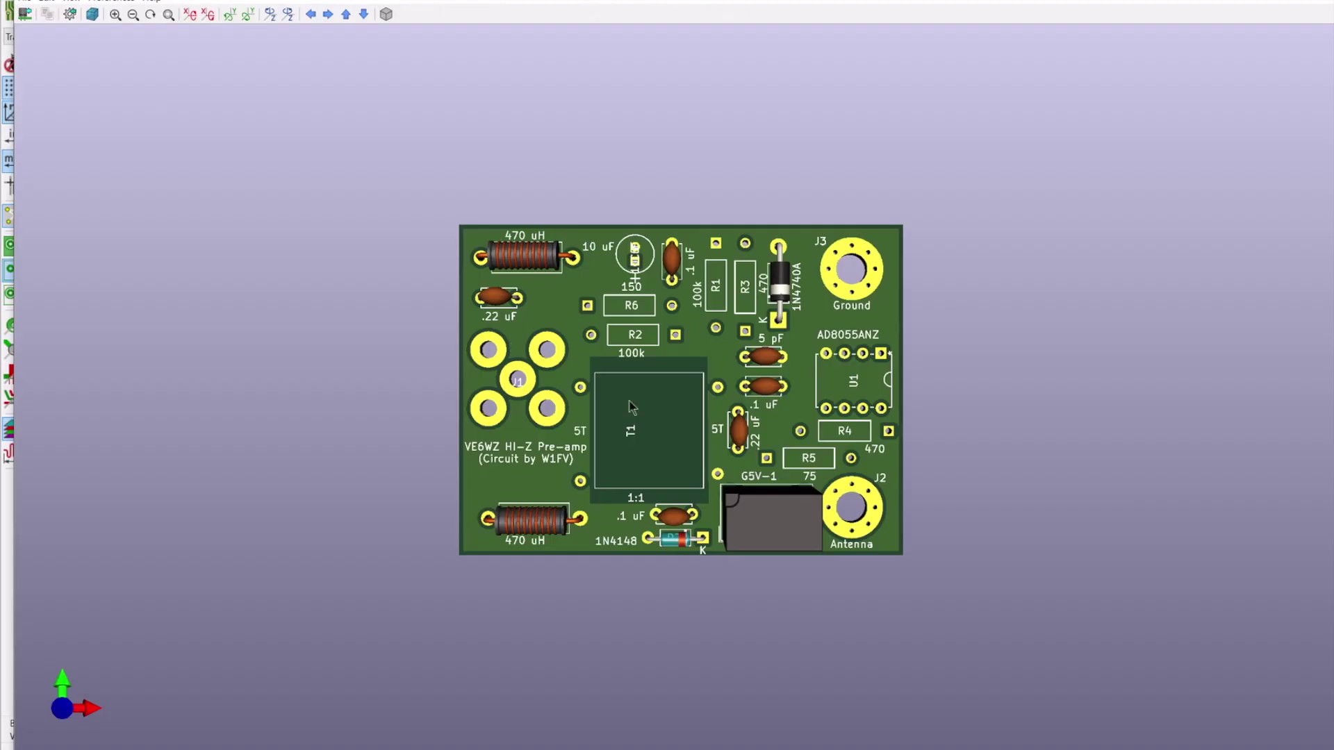
scroll(633, 407, up, 5)
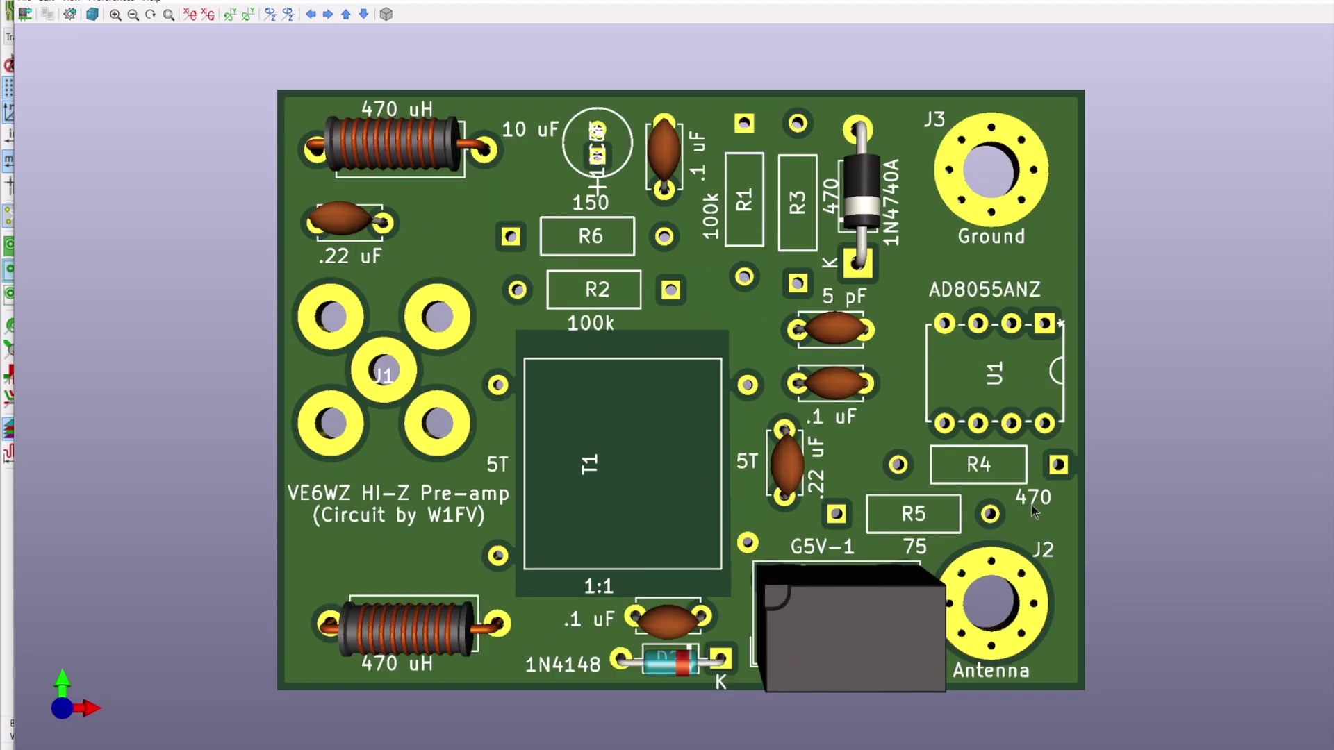
drag(1034, 510, 1167, 387)
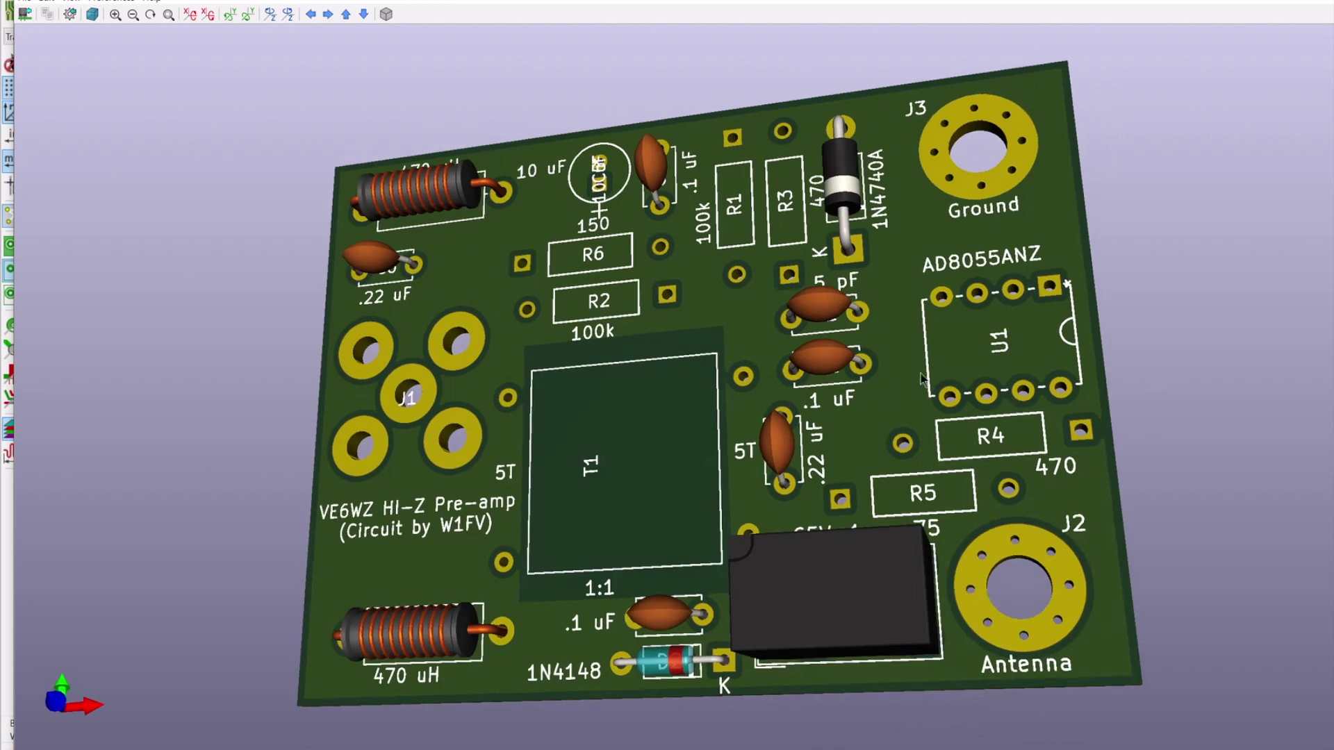
drag(930, 393, 1040, 471)
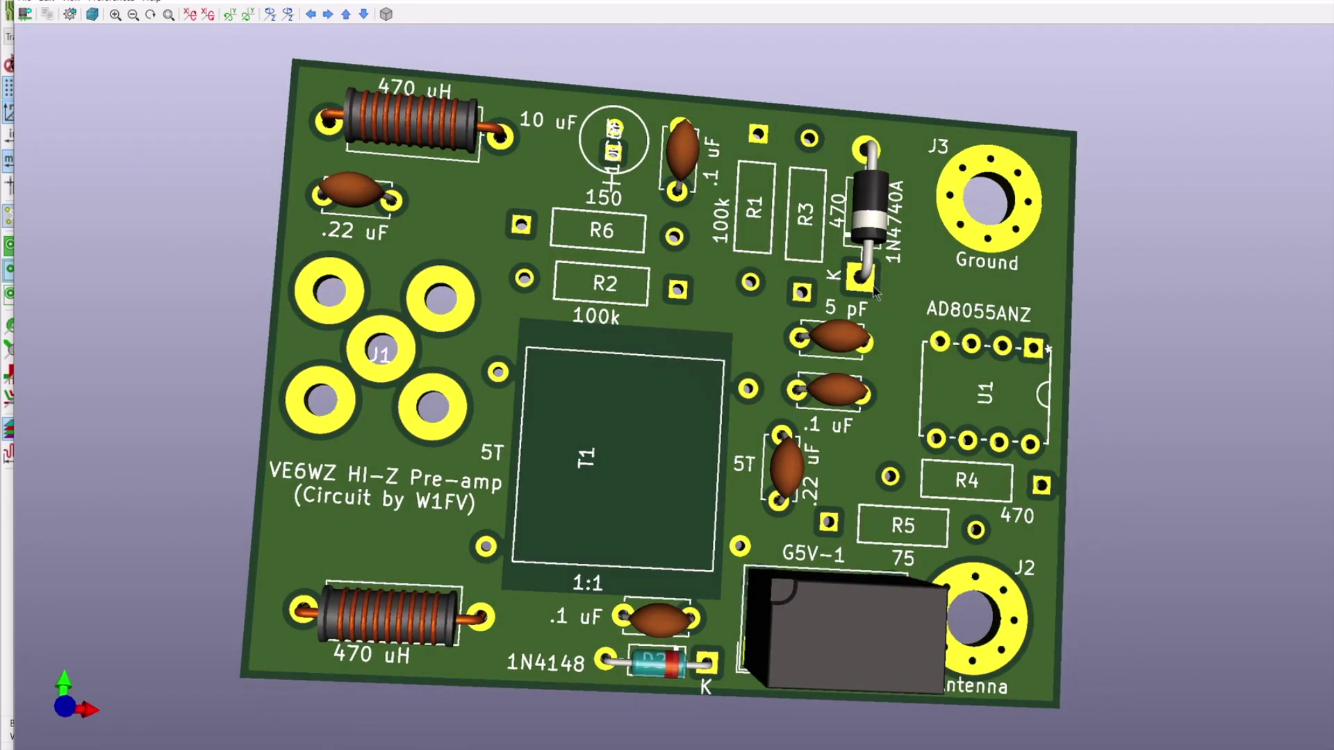
drag(877, 295, 858, 309)
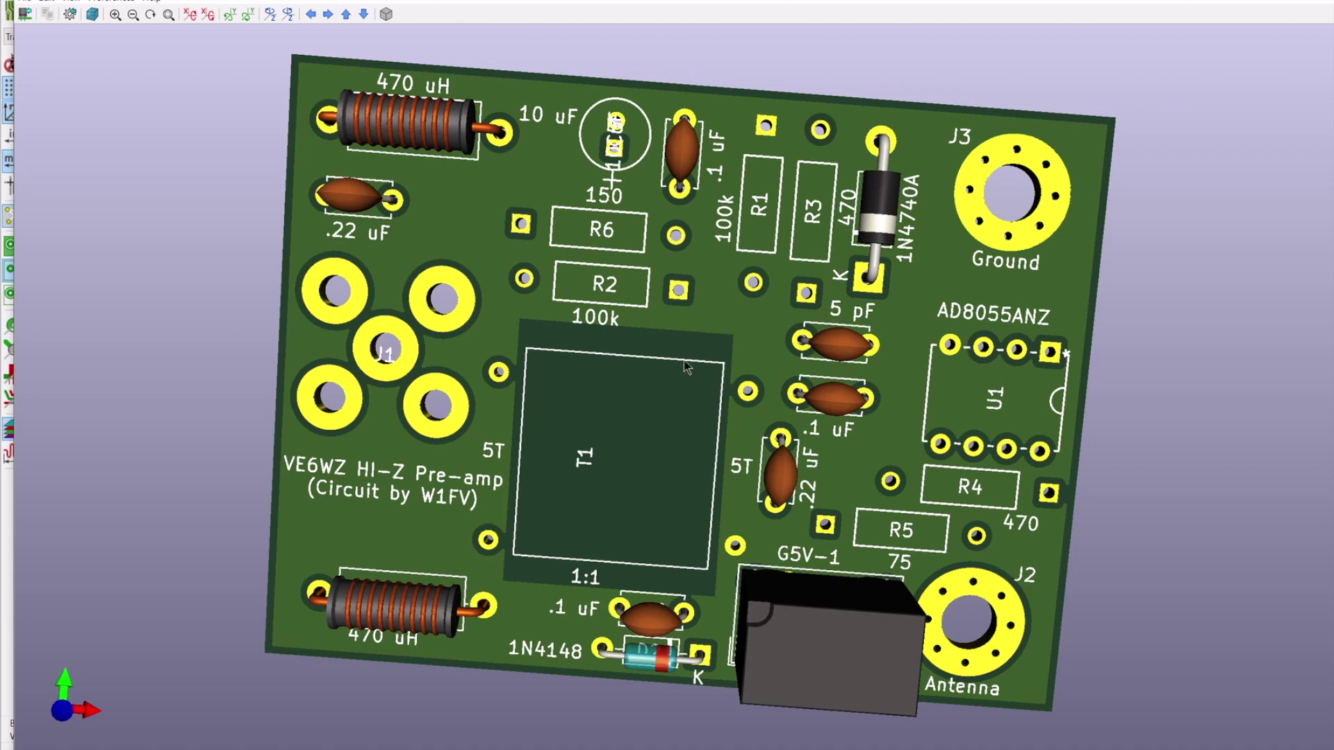
key(alt+Tab)
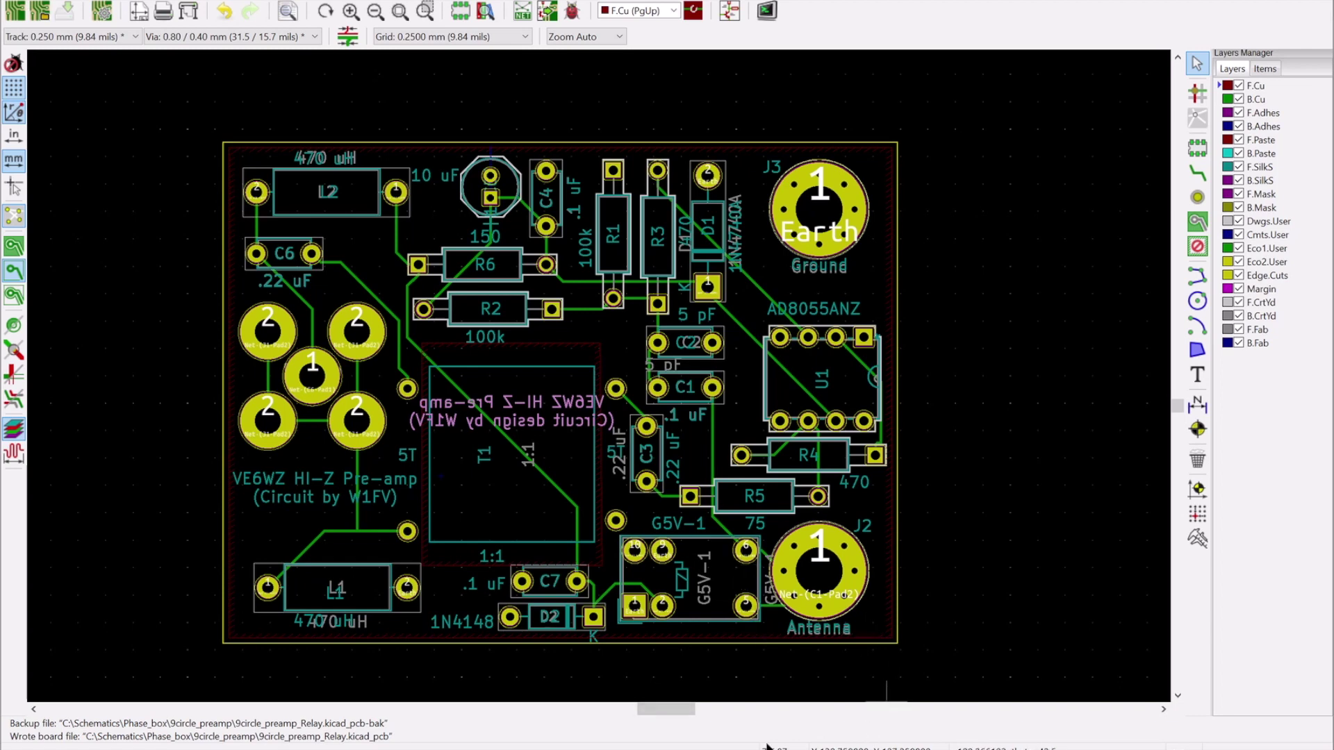
Step: Bring the Chrome window with the OSH Park page to the front
mouse_move(561, 749)
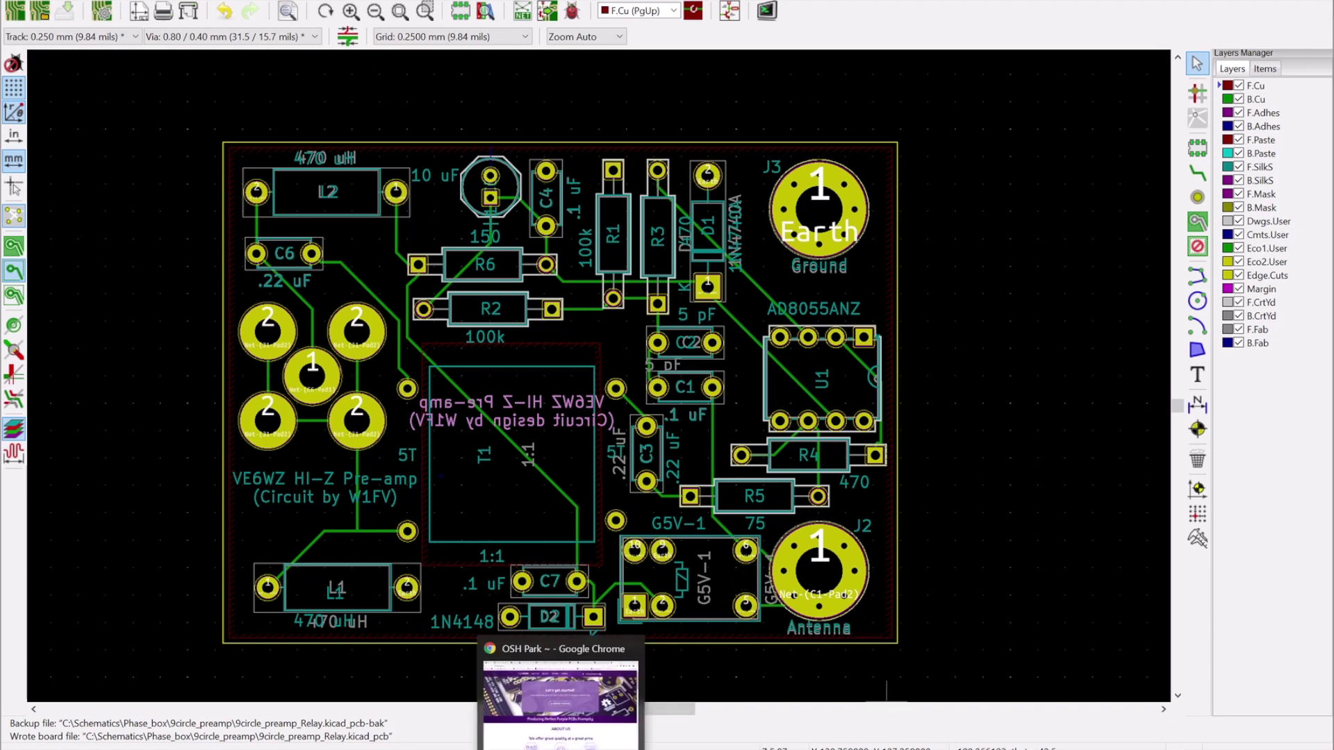
click(560, 702)
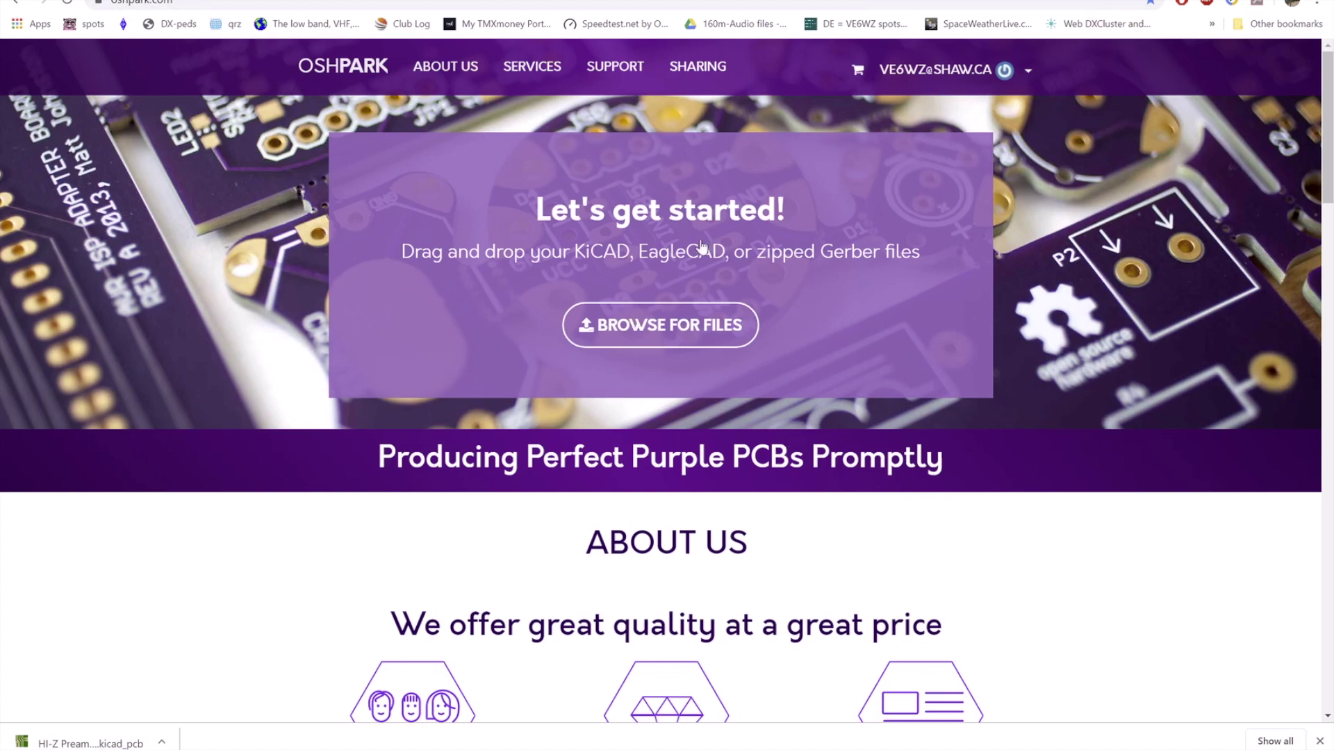
Step: Start a board upload from OSH Park's BROWSE FOR FILES button
click(640, 341)
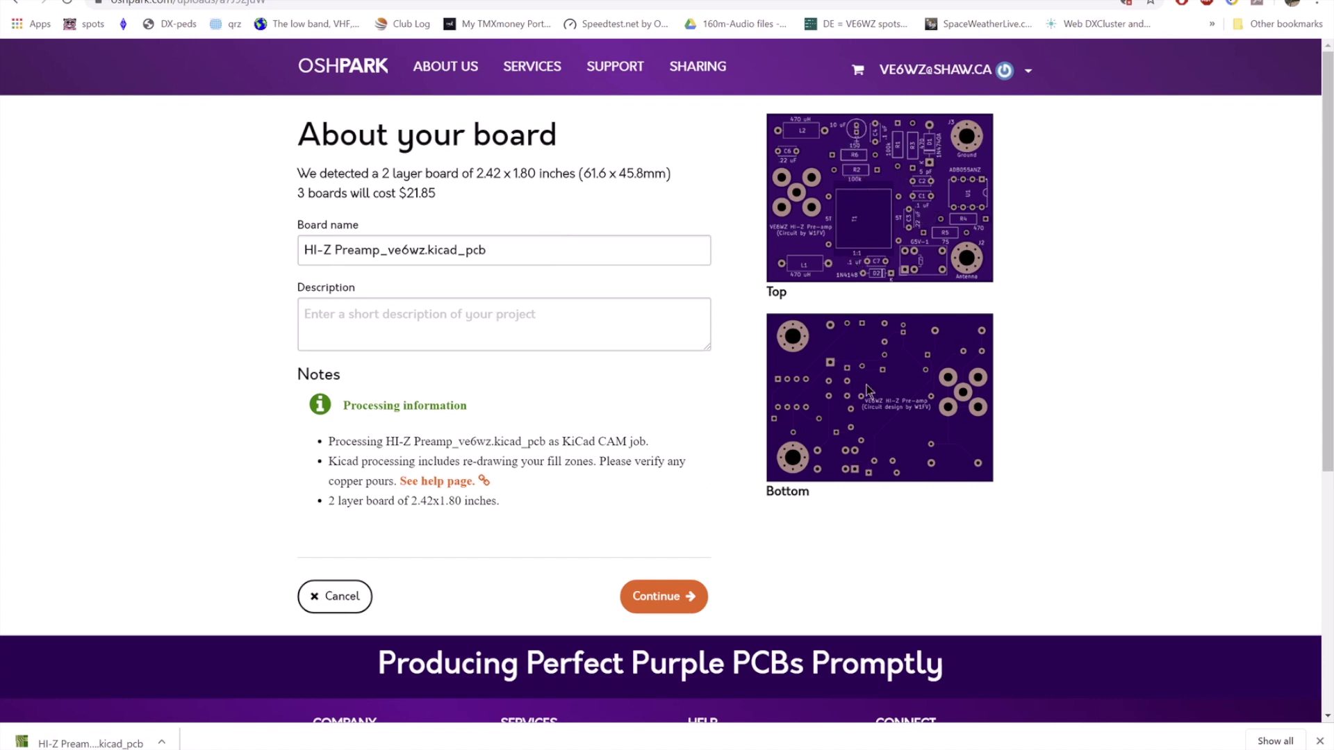
Step: Accept the 2-layer, $21.85 board details and continue to verify the design
click(665, 611)
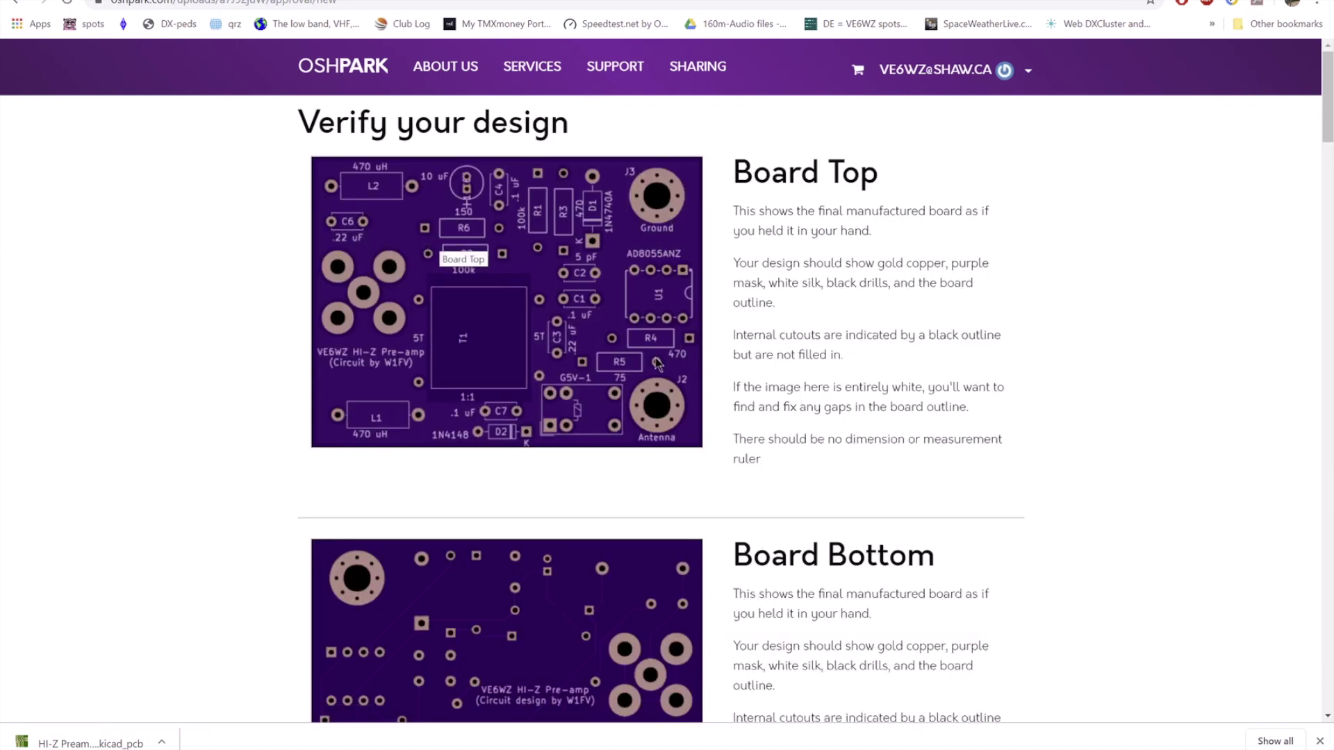
Step: Review the HI-Z Preamp top and bottom layer renders, then order the board
scroll(609, 346, down, 1)
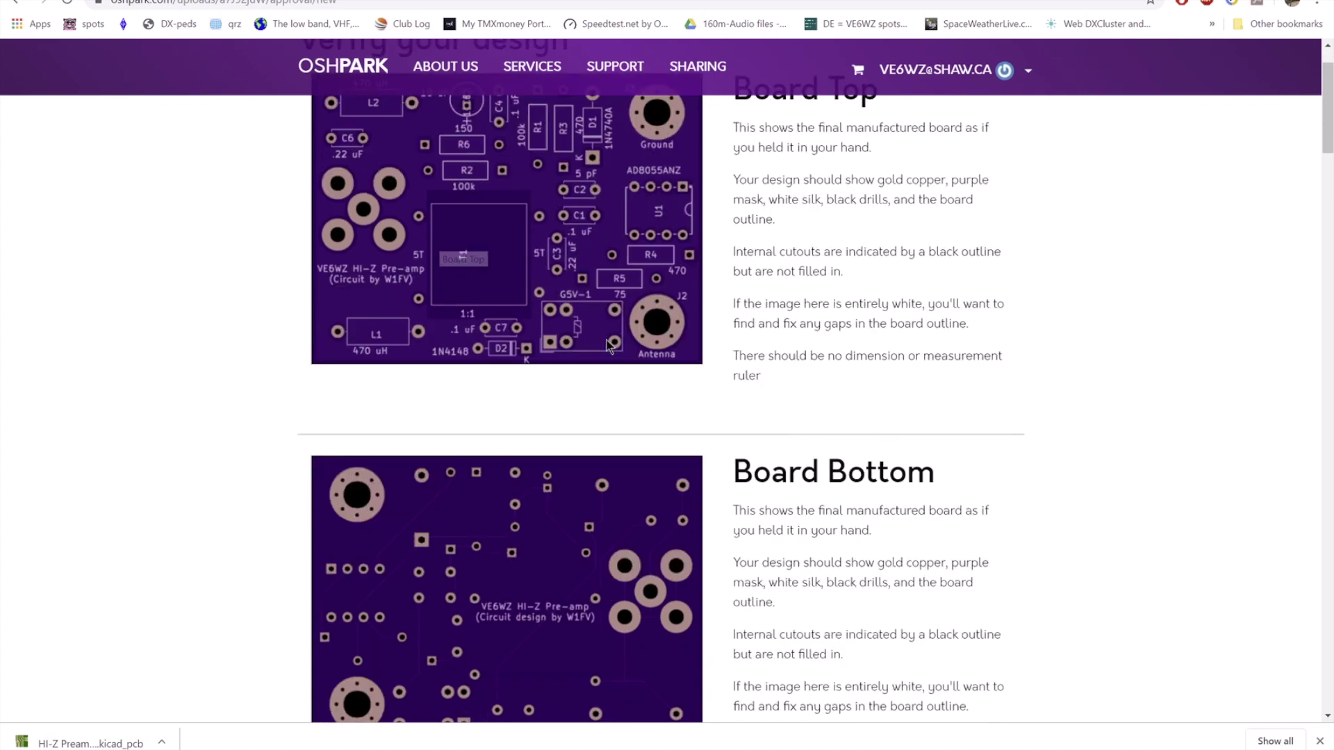
scroll(609, 345, down, 8)
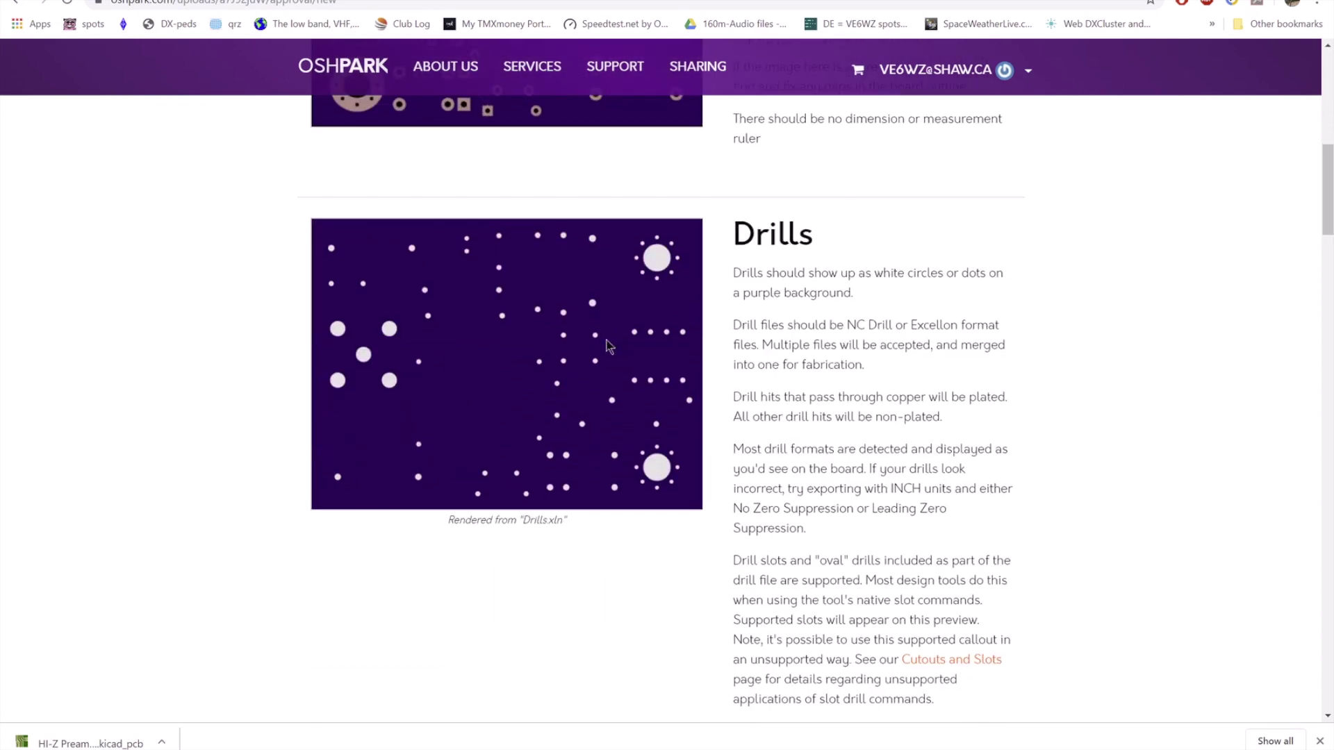
scroll(608, 345, down, 13)
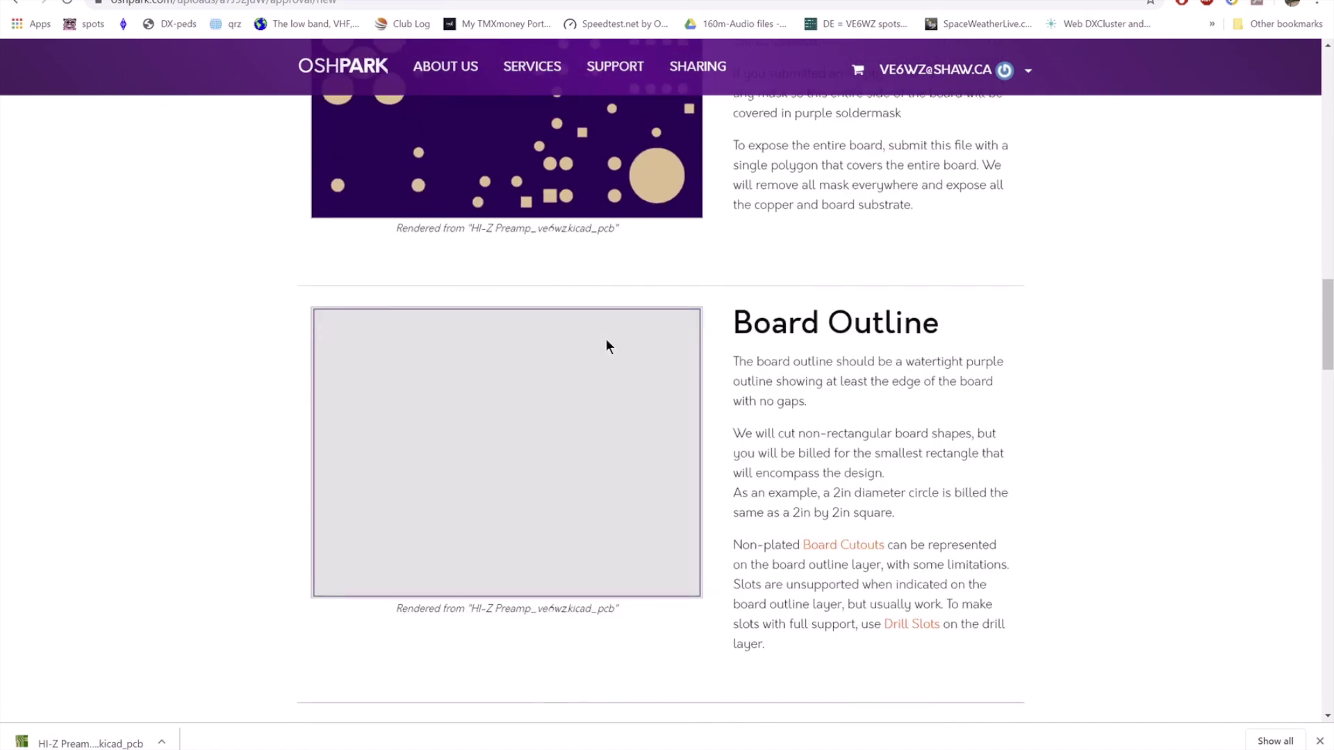
scroll(607, 346, down, 10)
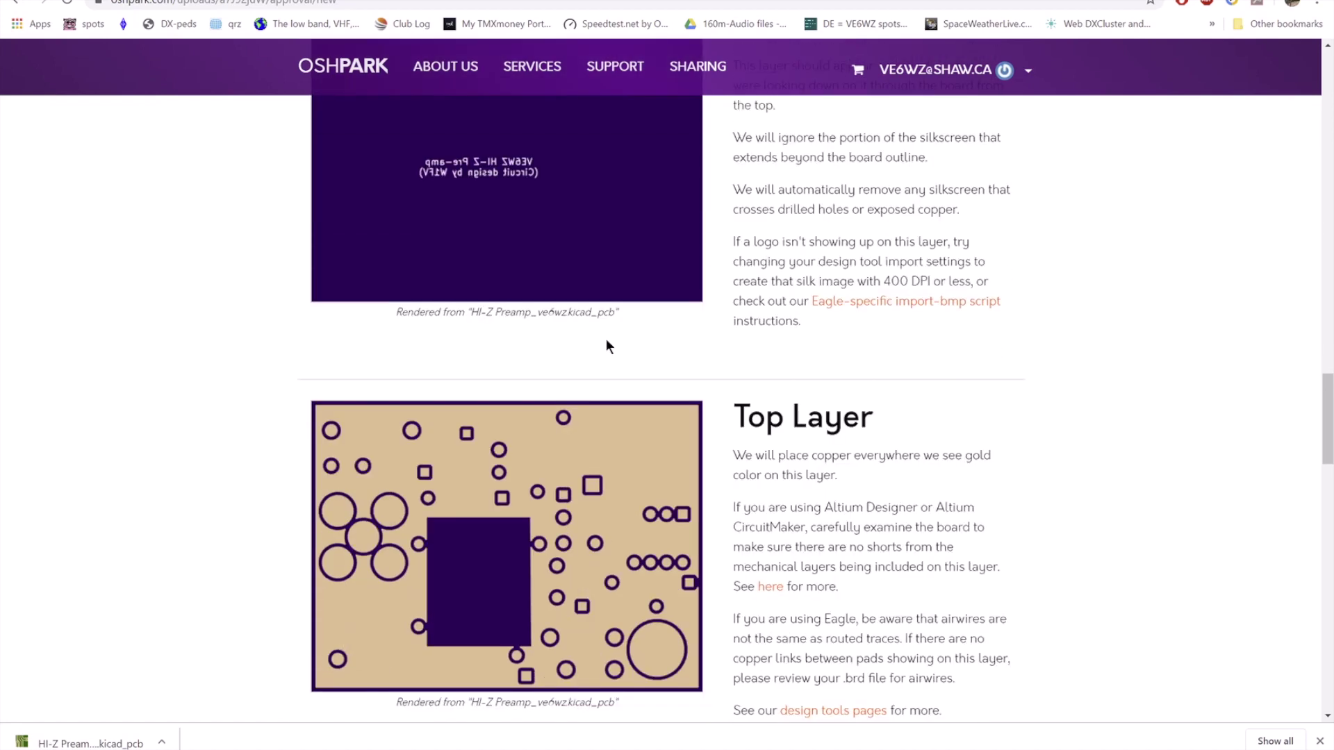
scroll(606, 345, down, 8)
scroll(606, 345, up, 6)
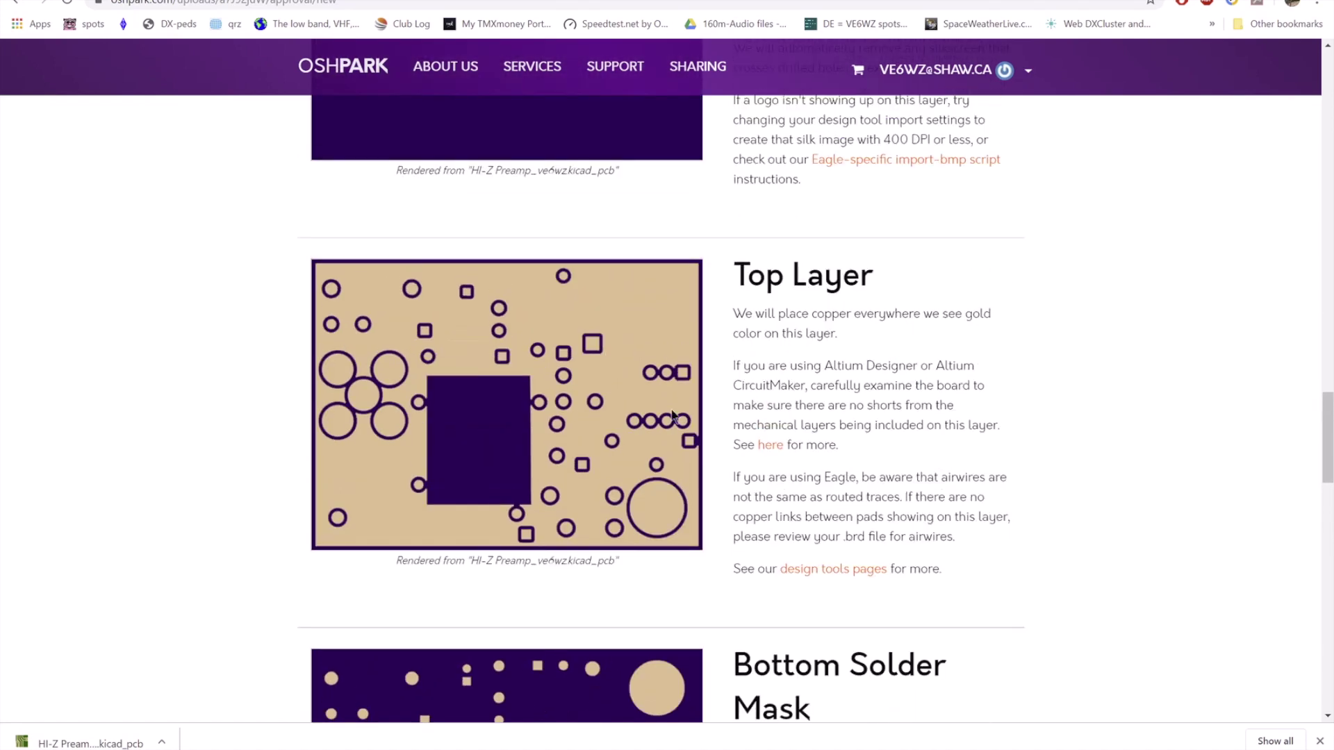
scroll(833, 485, down, 18)
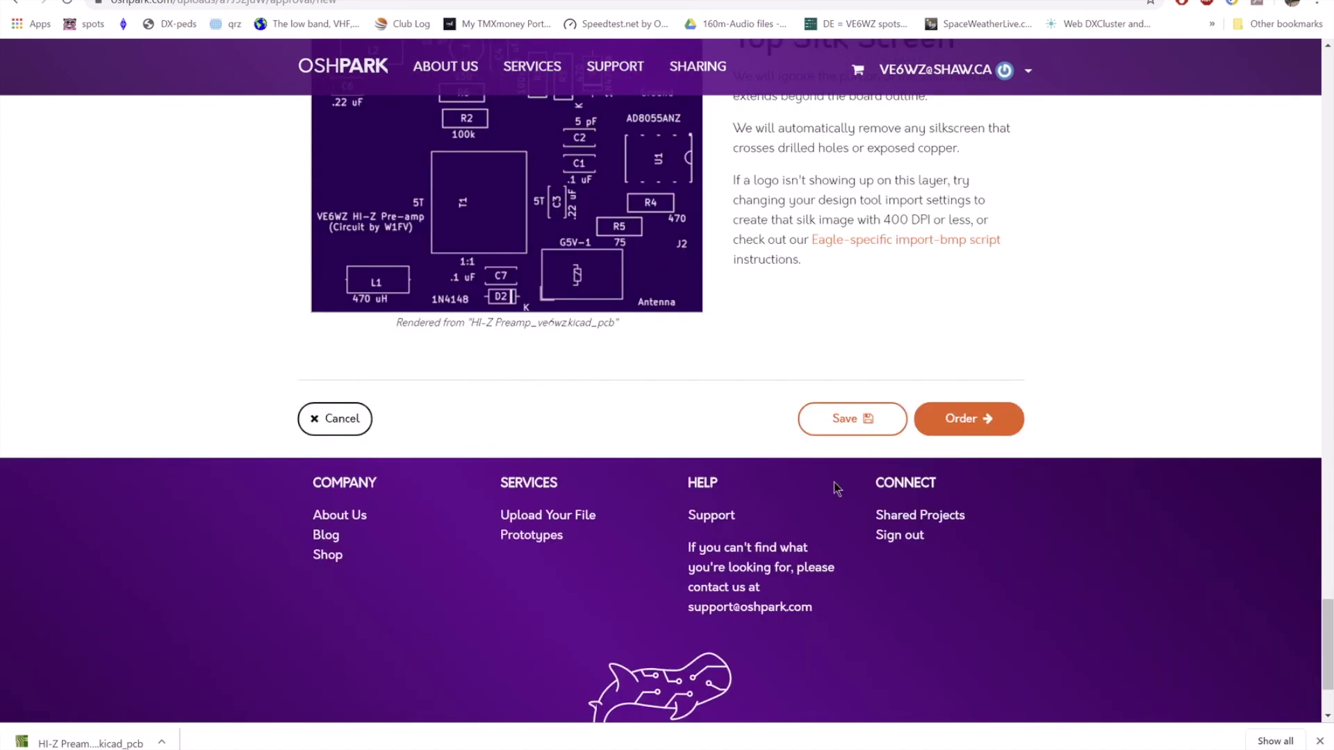
scroll(834, 489, up, 1)
click(966, 509)
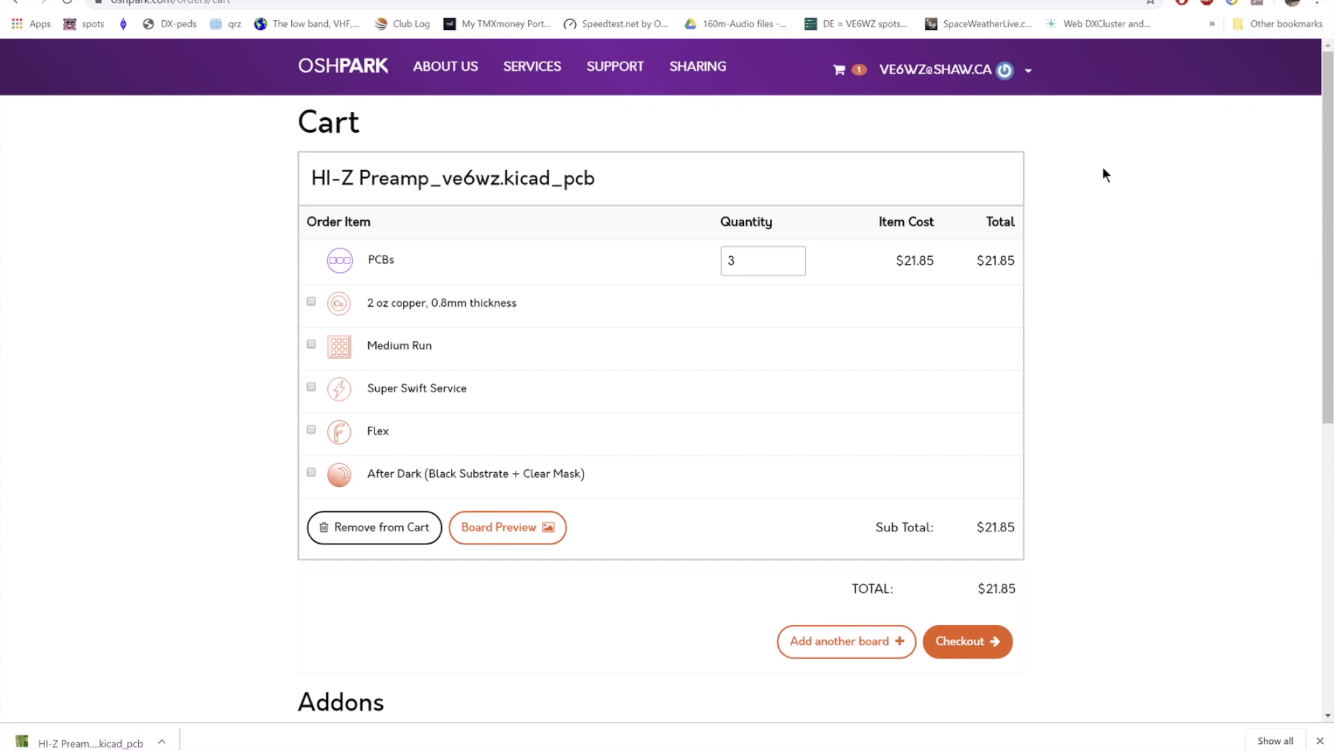
Step: Leave the cart of 3 PCBs at $21.85 for the PI4CC RX-array tab
click(1073, 1)
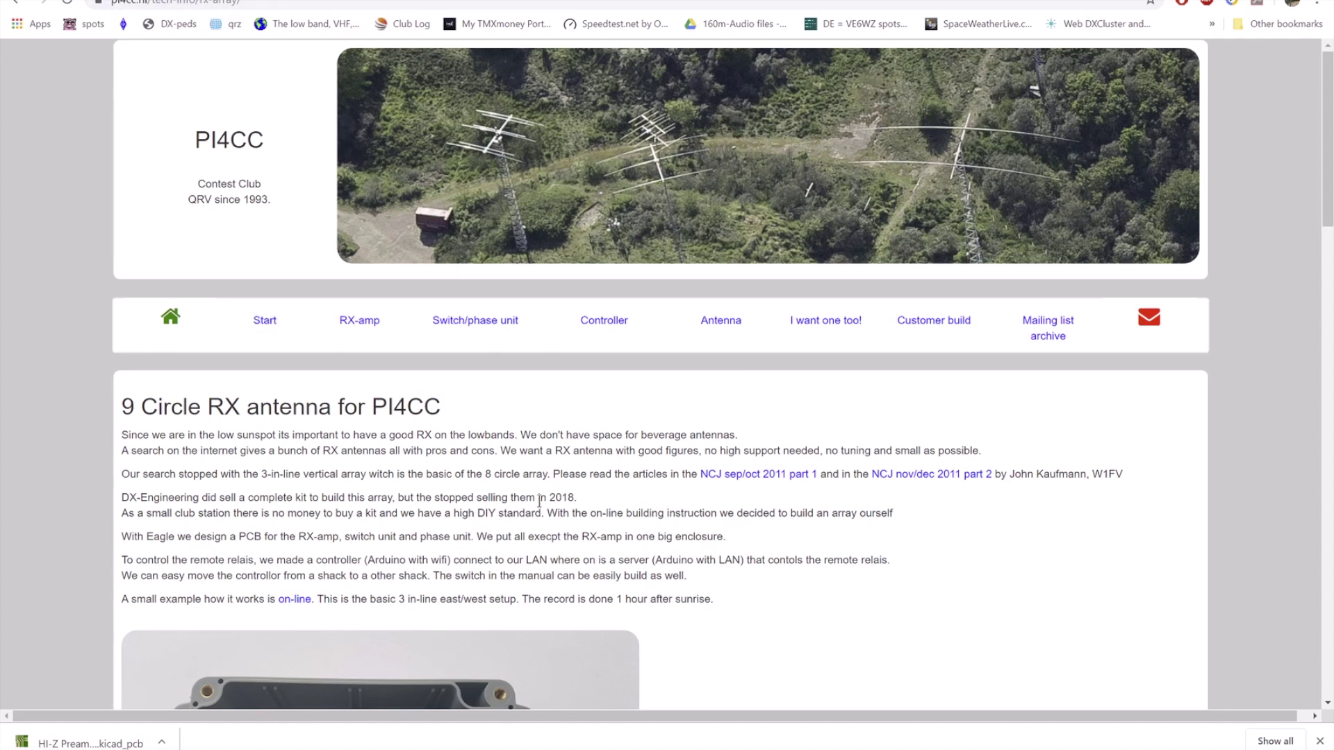
Step: Read through PI4CC's 9 Circle RX antenna array page
scroll(580, 513, down, 2)
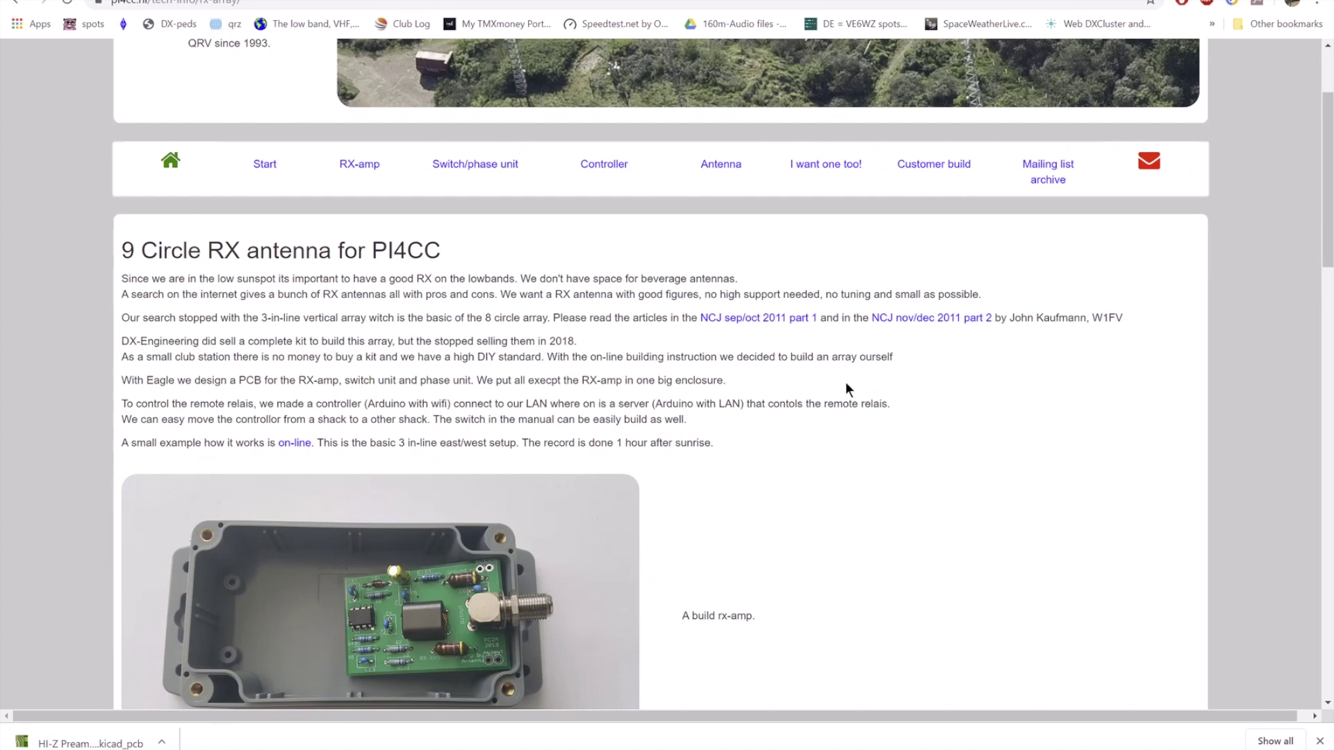
scroll(785, 368, up, 1)
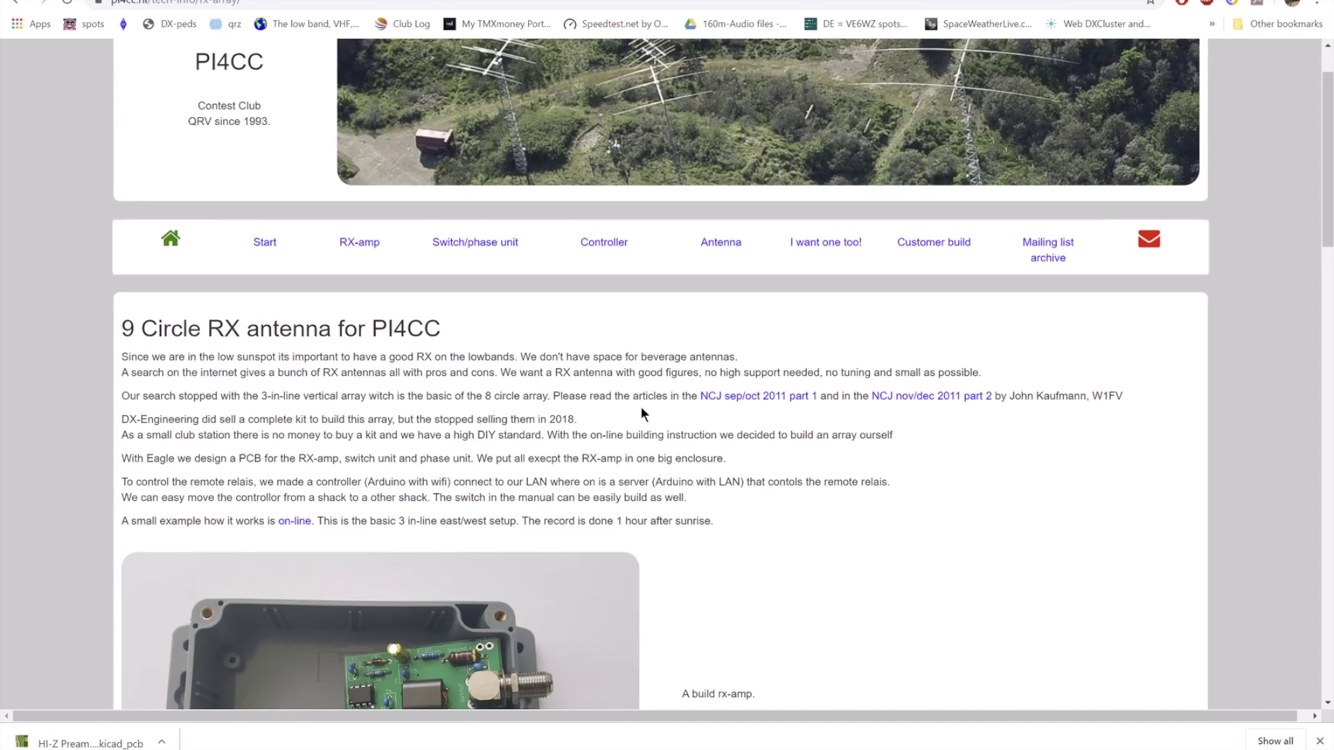
scroll(592, 495, down, 1)
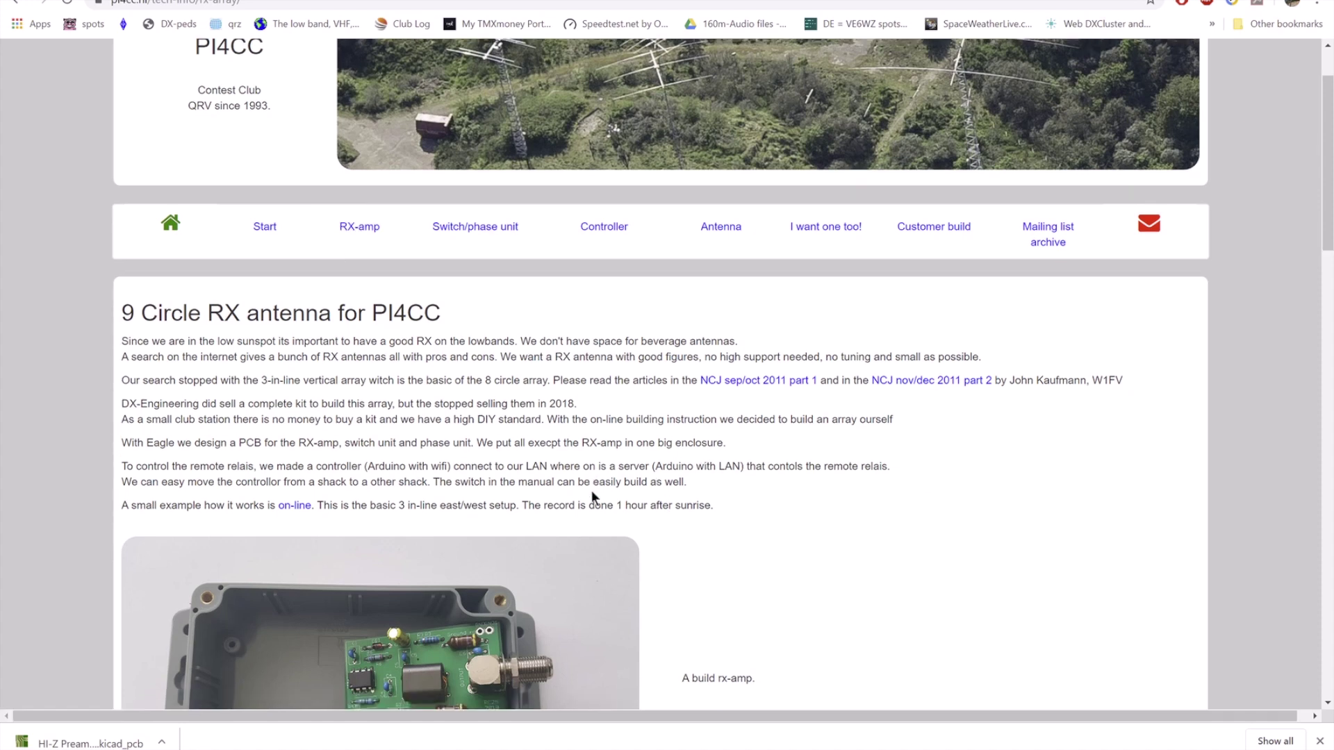
scroll(590, 491, down, 3)
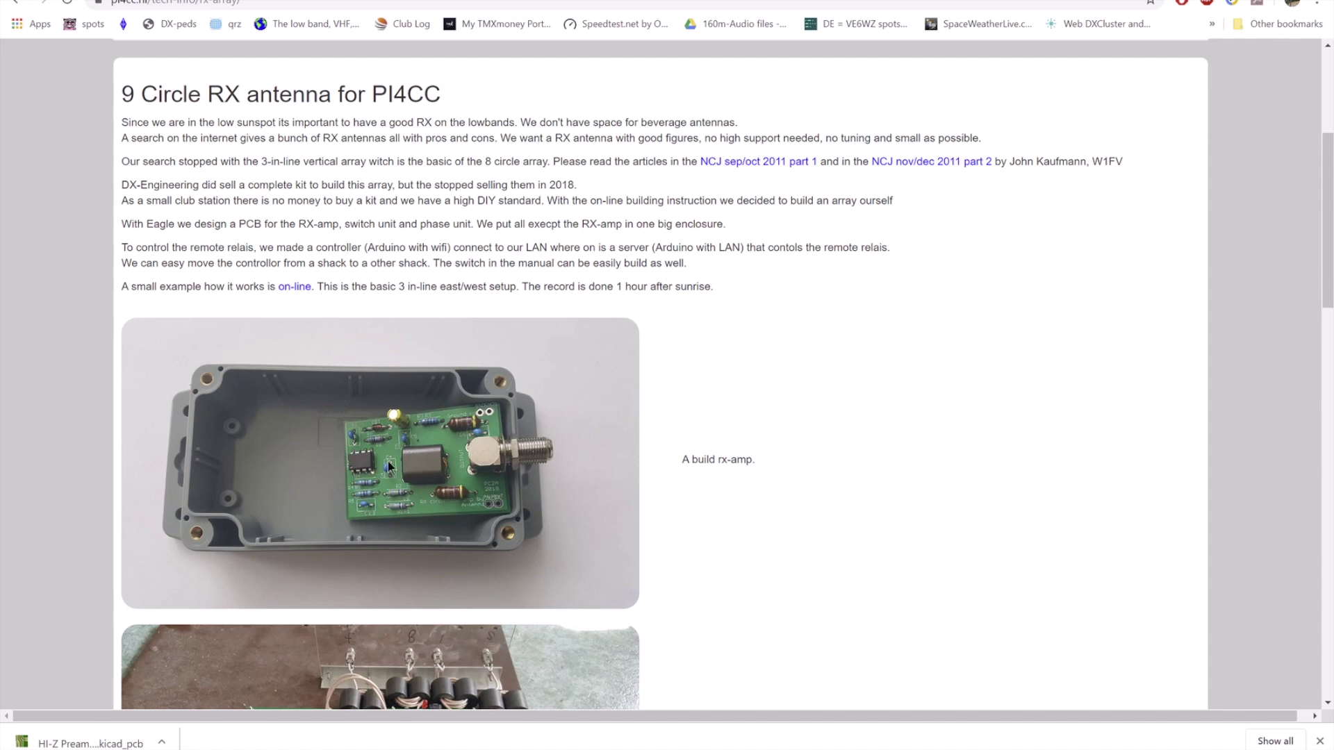
scroll(552, 480, down, 1)
scroll(552, 486, down, 5)
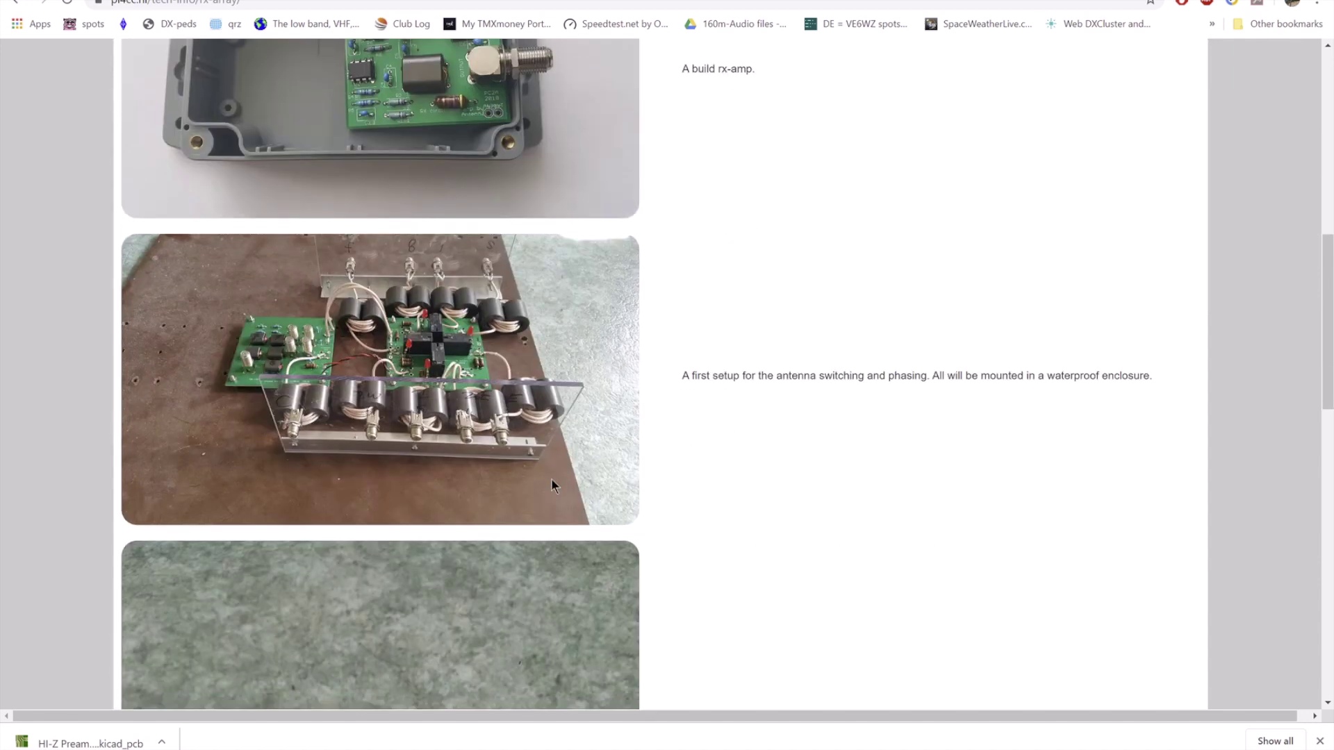
scroll(548, 470, down, 2)
scroll(548, 470, up, 12)
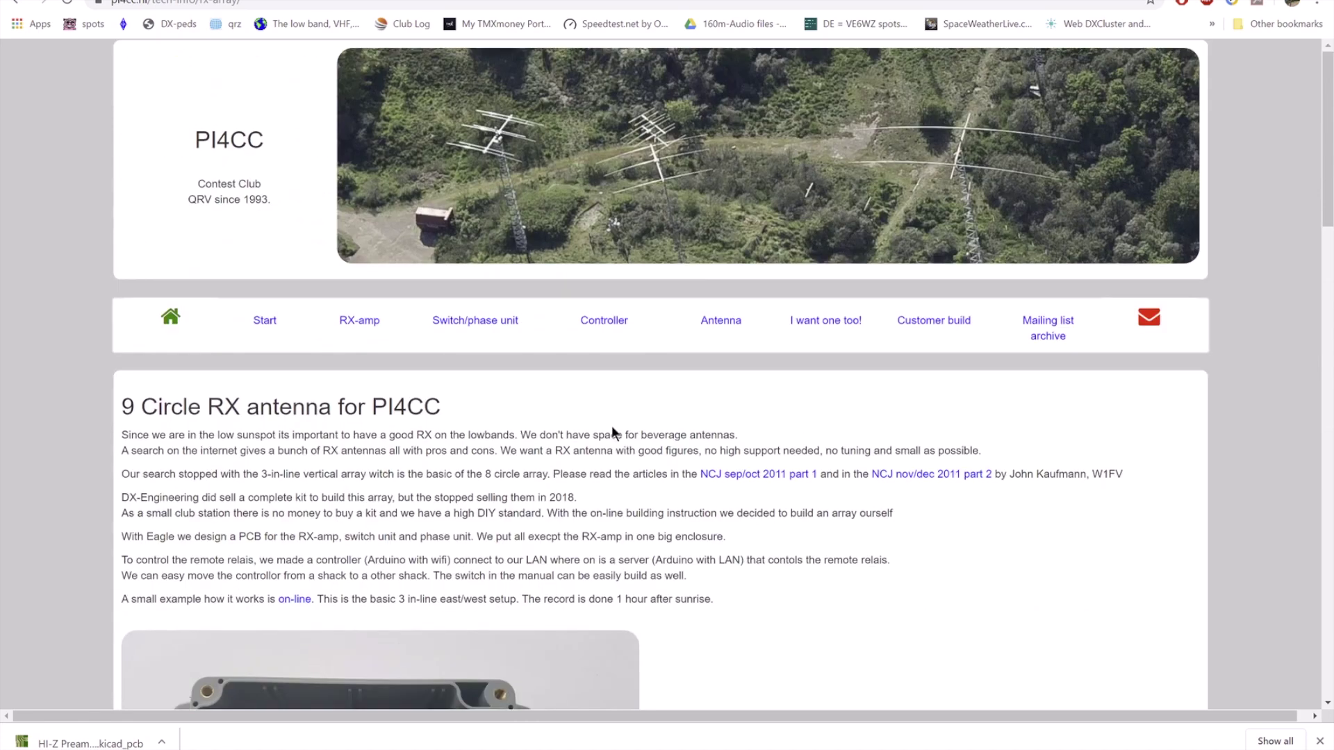
Step: View the Switch and phase unit page's board layouts and schematics
click(464, 332)
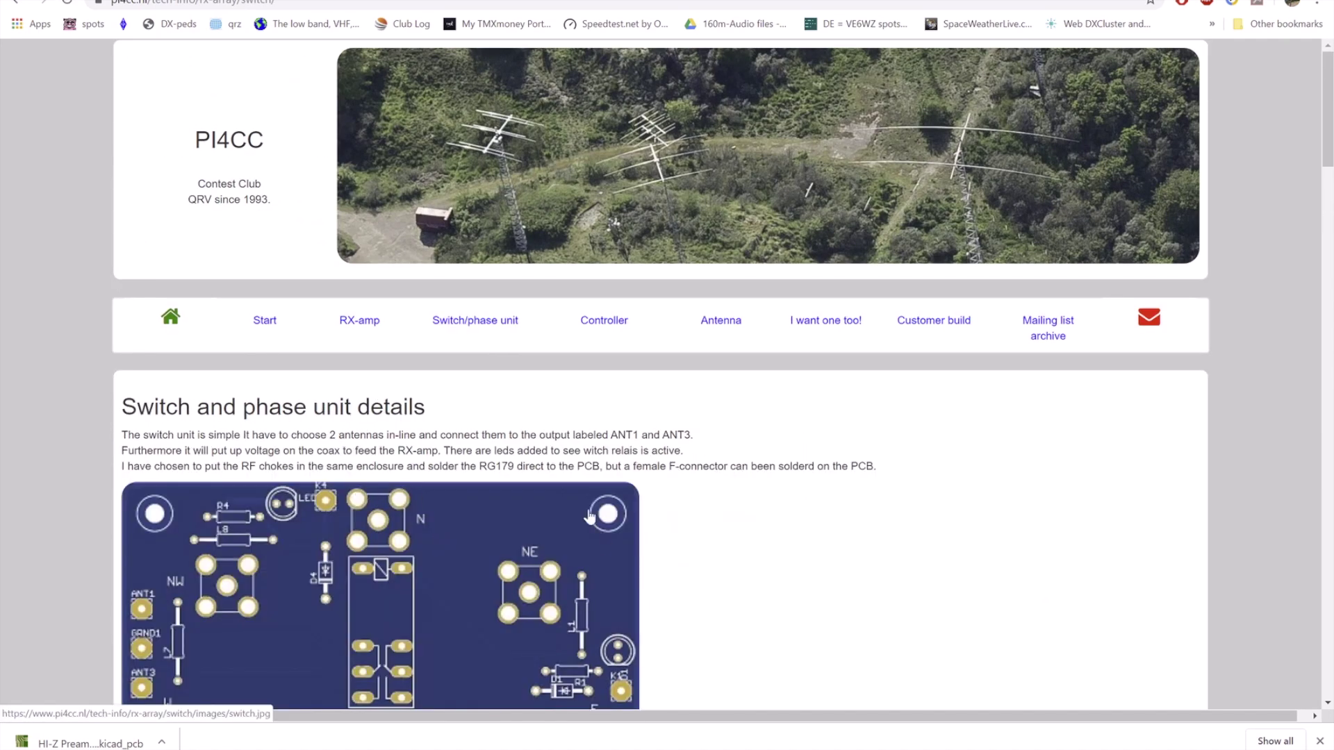
scroll(623, 553, down, 3)
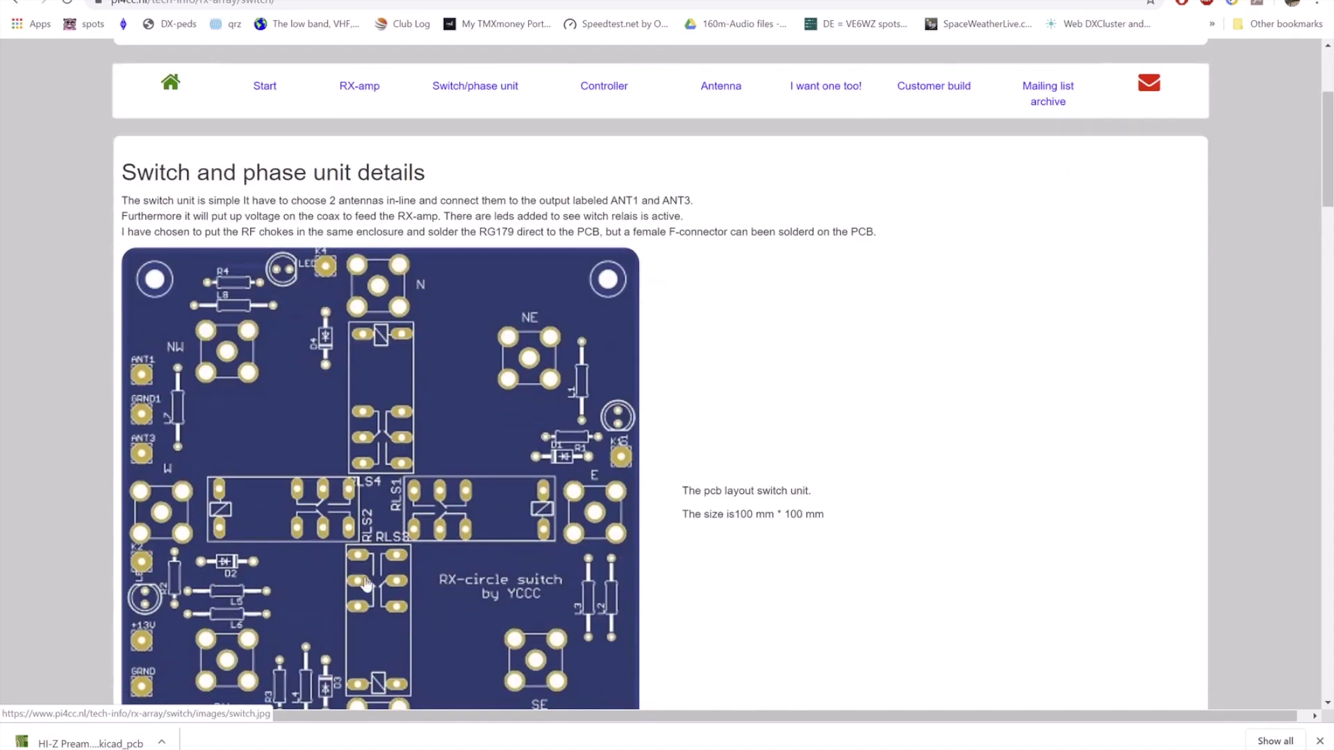
scroll(409, 577, down, 1)
scroll(409, 577, down, 4)
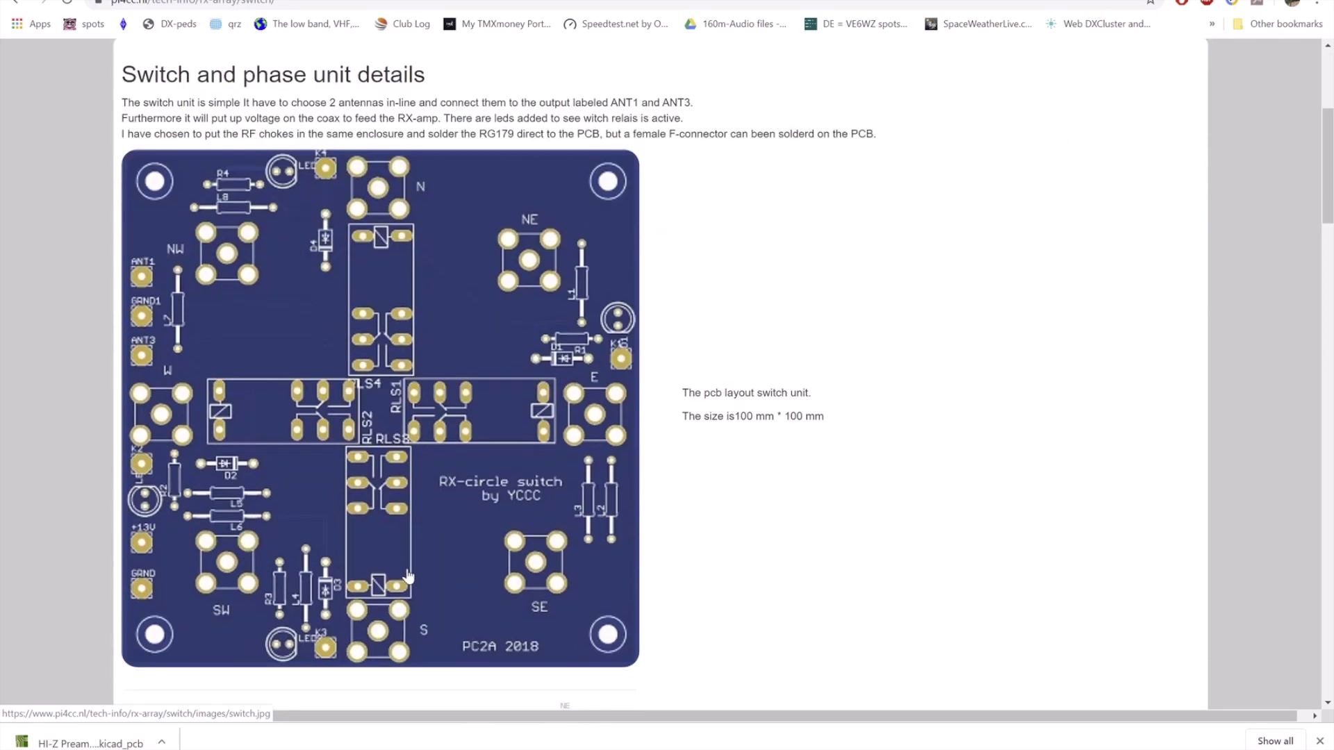
scroll(462, 482, down, 18)
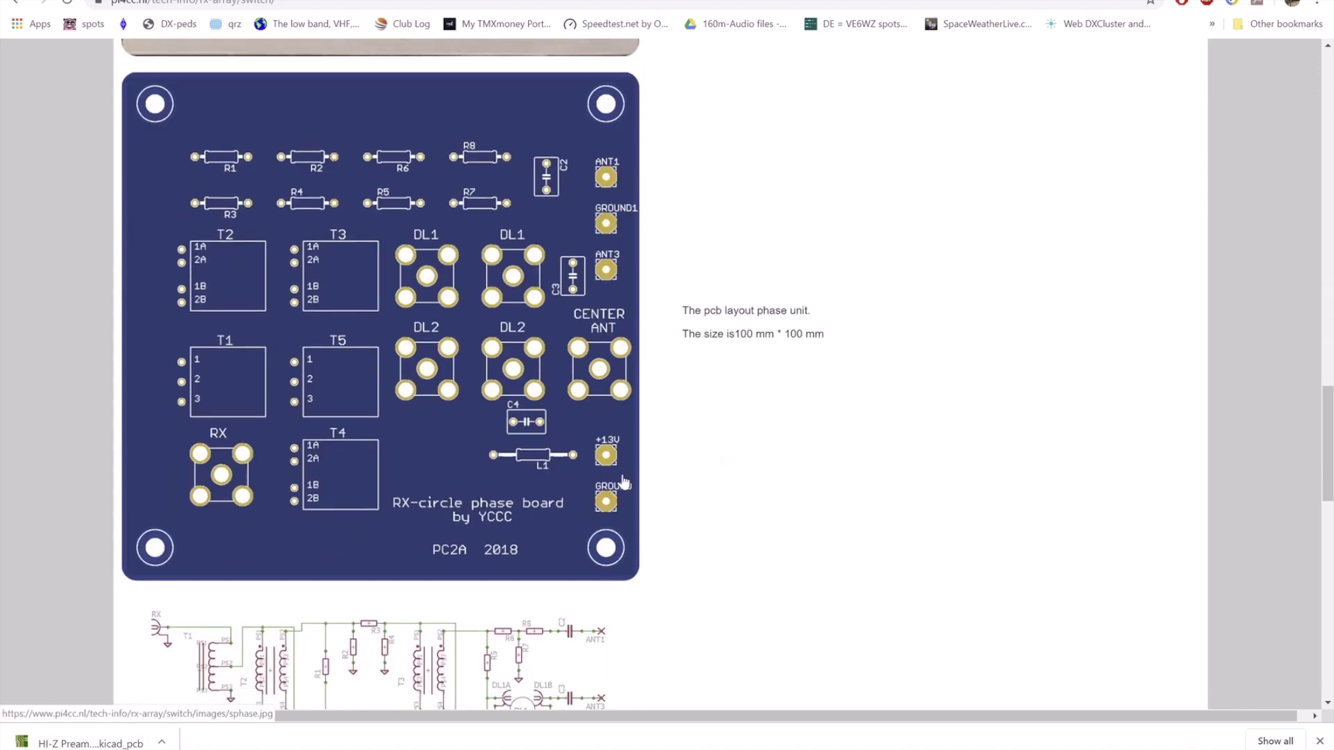
scroll(446, 405, down, 5)
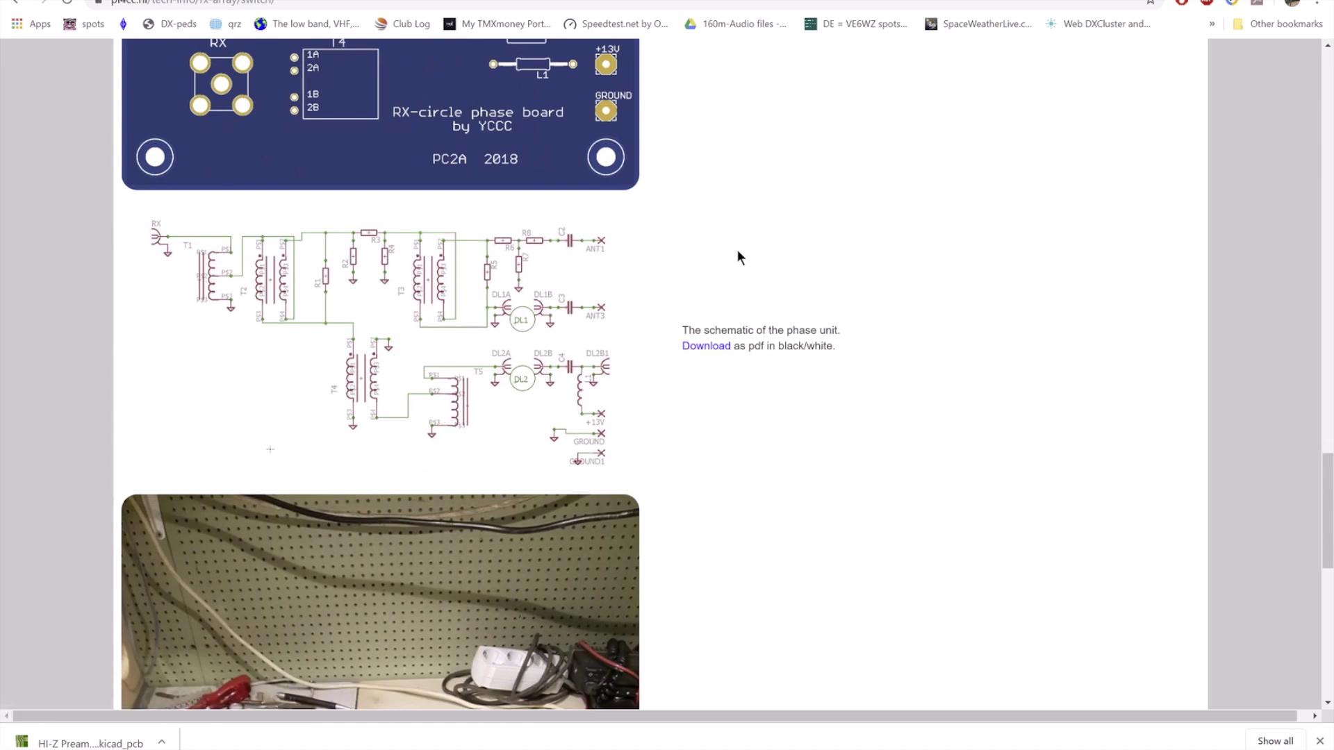
scroll(736, 251, up, 13)
scroll(724, 279, up, 19)
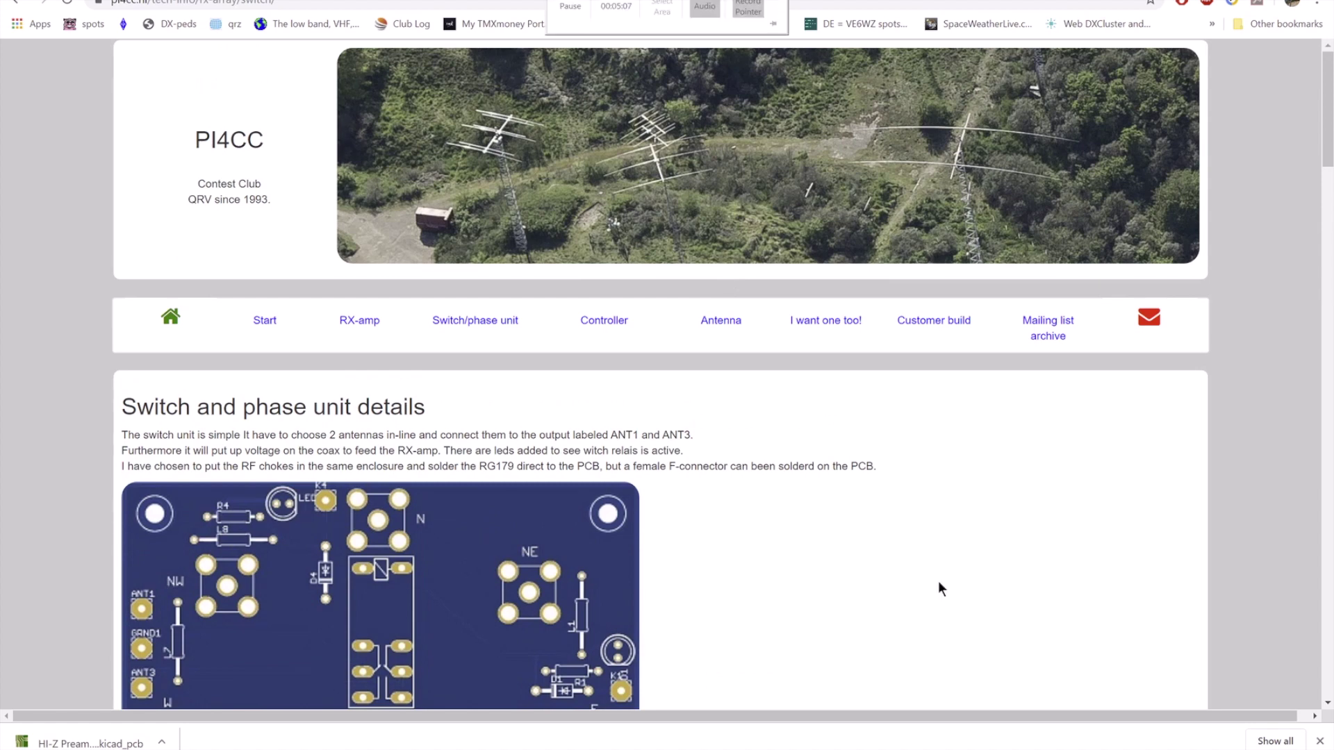
Step: Return to KiCad's 3D Viewer showing the VE6WZ Hi-Z preamp board
mouse_move(952, 749)
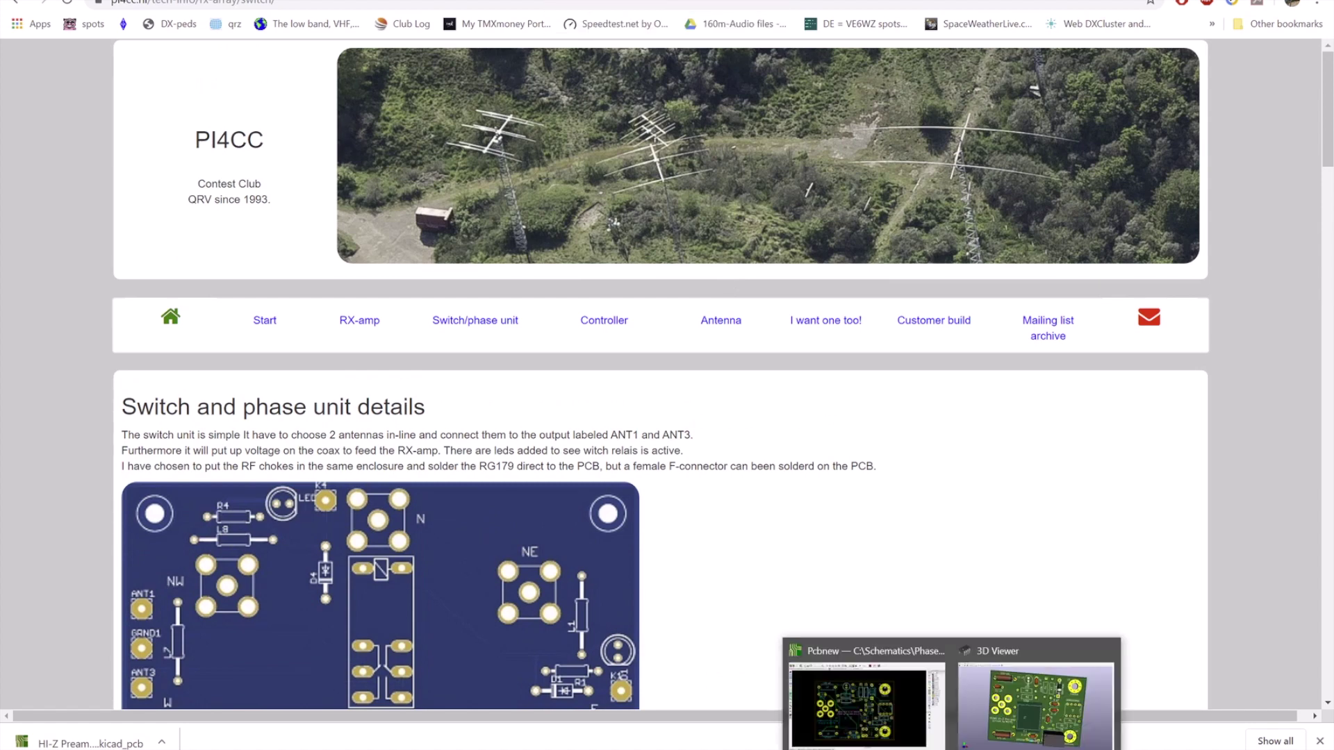
click(1036, 712)
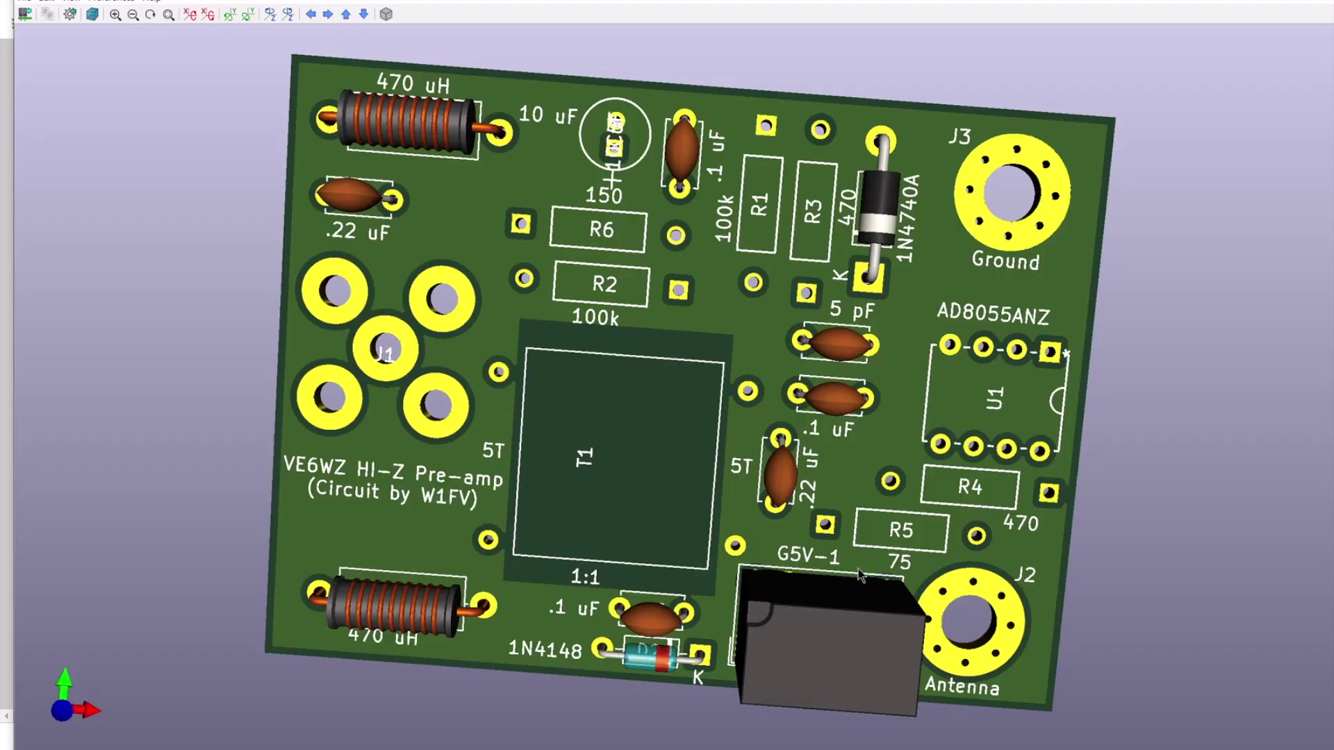